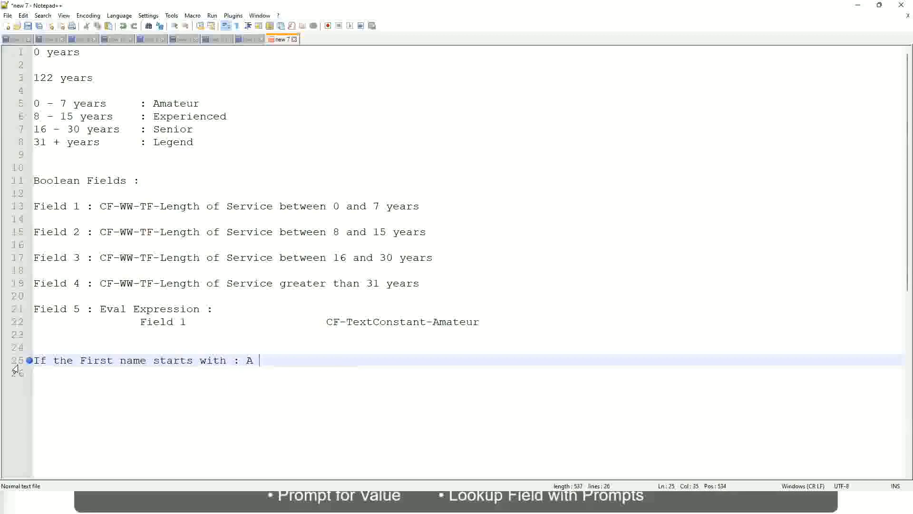
# Complete the first-name rule on line 25 with the range 'A - G :' and the label 'A Listers'.
pyautogui.write('- G :')
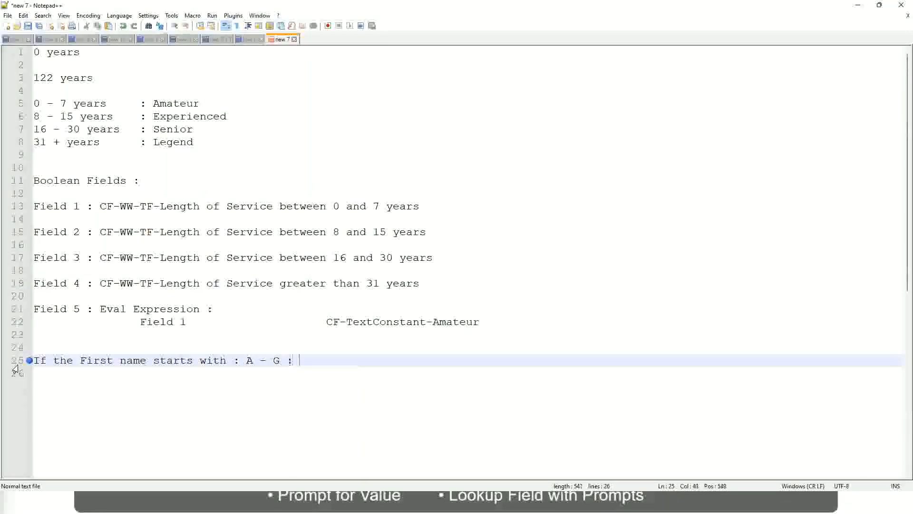
pyautogui.write('A 1I')
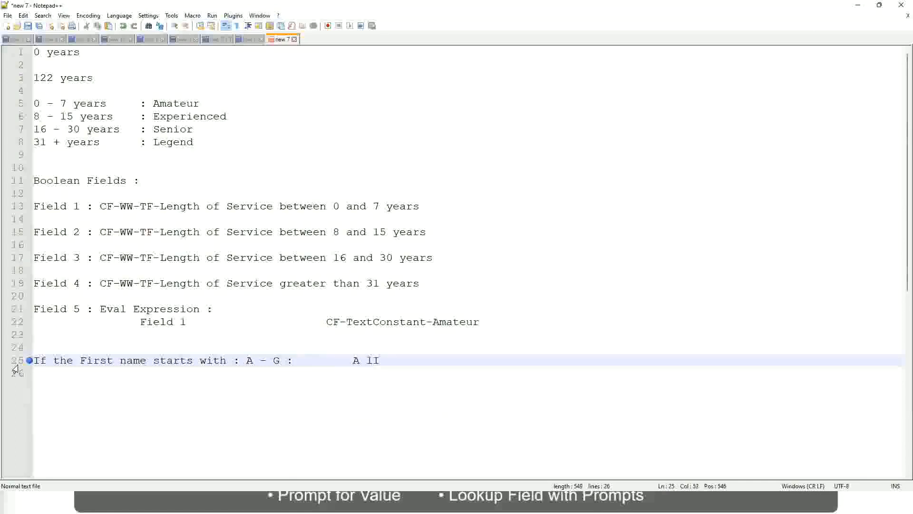
pyautogui.press('BackSpace')
pyautogui.write('Listers')
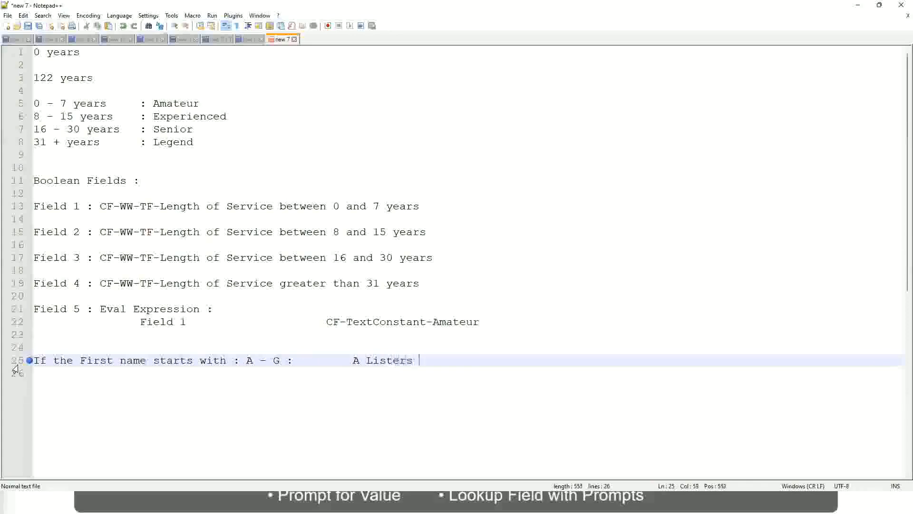
pyautogui.press('BackSpace')
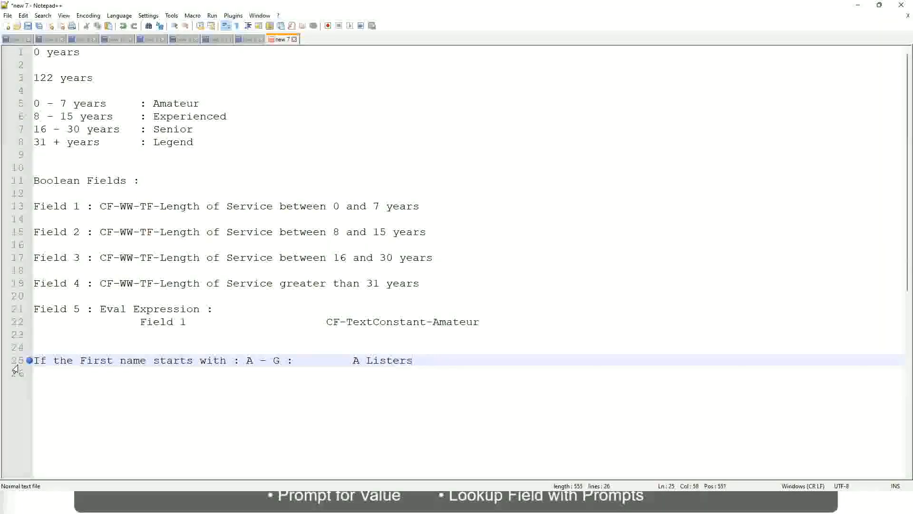
# Enclose 'A Listers' in double quotation marks and start a new line below it.
pyautogui.hotkey('ctrl', 'Left')
pyautogui.hotkey('ctrl', 'Left')
pyautogui.write('""')
pyautogui.press('Right')
pyautogui.press('Left')
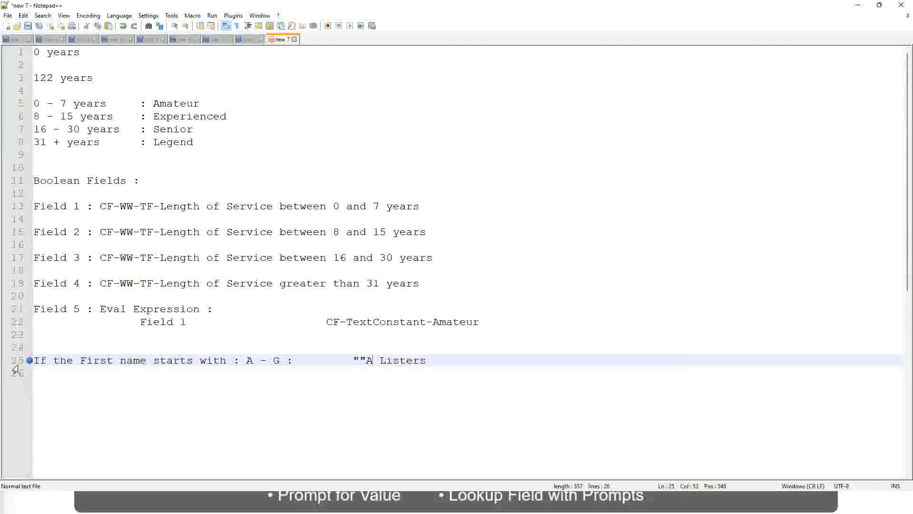
pyautogui.press('BackSpace')
pyautogui.press('Right')
pyautogui.press('Right')
pyautogui.press('Right')
pyautogui.press('Right')
pyautogui.press('Right')
pyautogui.press('Right')
pyautogui.press('Right')
pyautogui.press('Right')
pyautogui.press('Right')
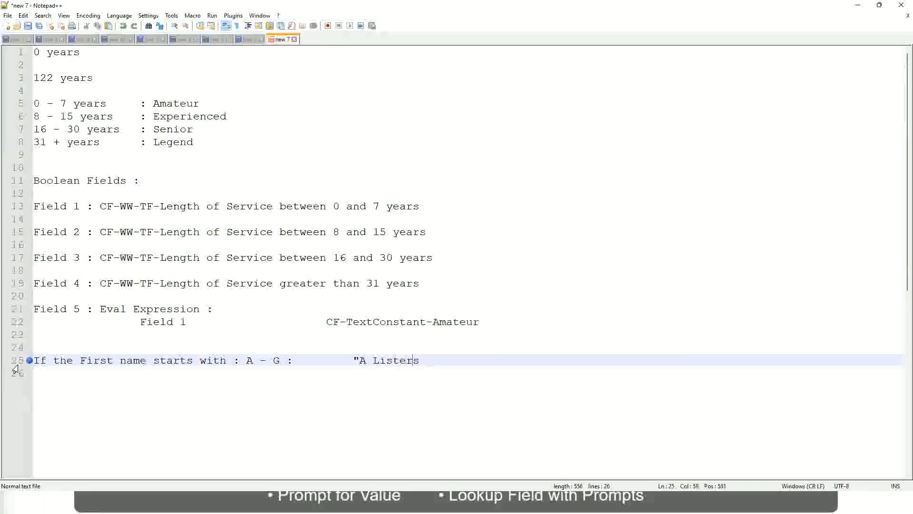
pyautogui.press('Return')
pyautogui.write('"')
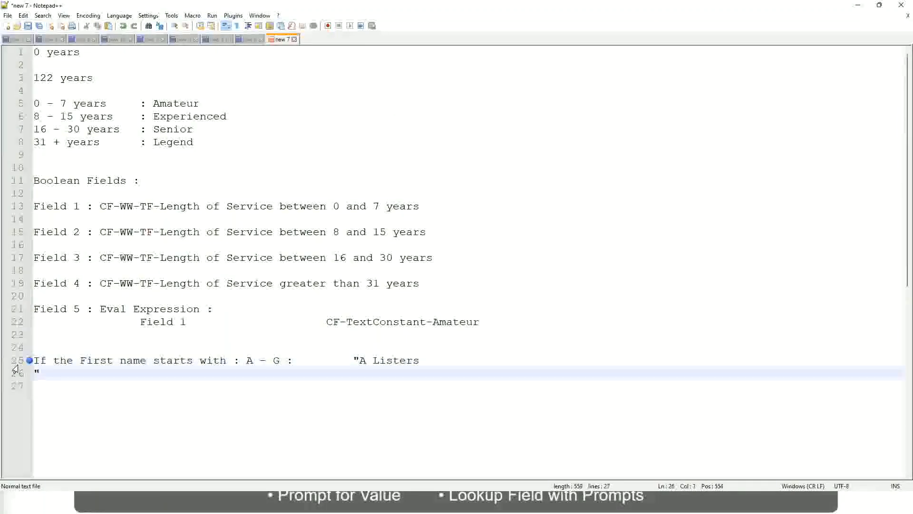
pyautogui.press('BackSpace')
pyautogui.press('BackSpace')
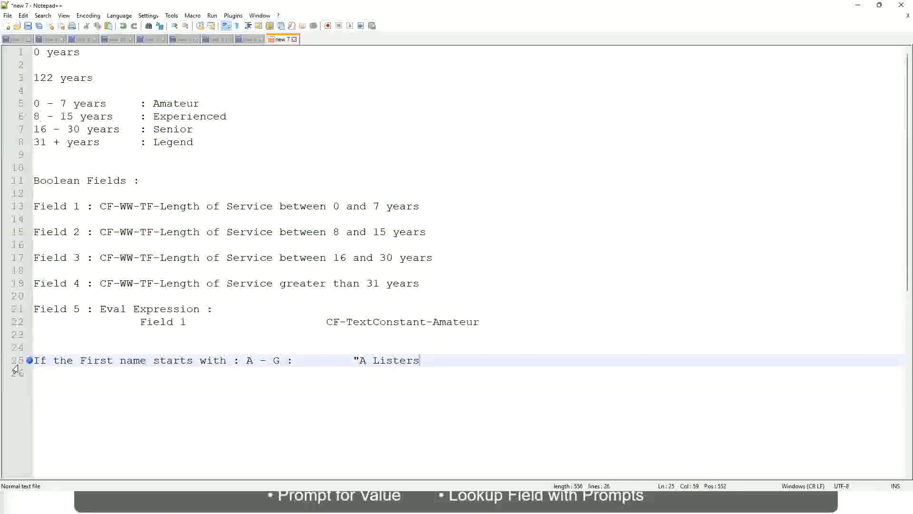
pyautogui.write('"')
pyautogui.press('Return')
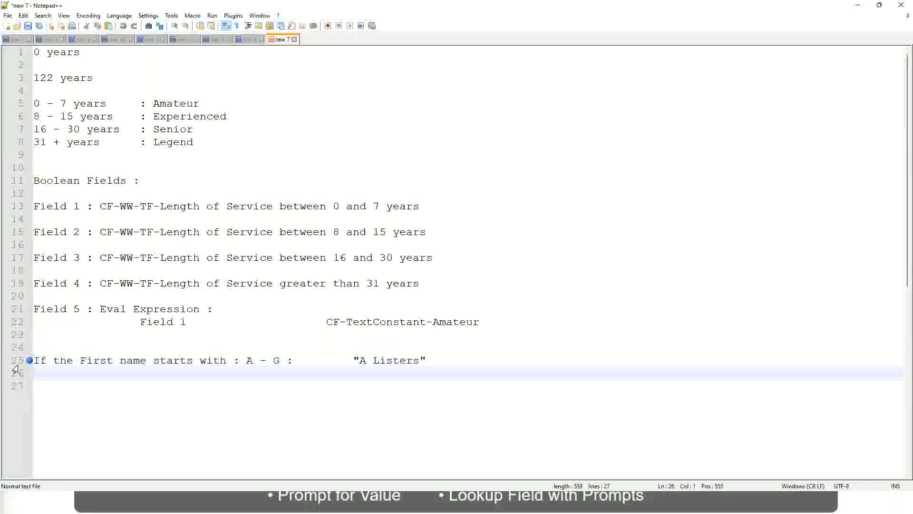
# Add a line for the range 'H - P' with the quoted label "His Majesty", aligned with the columns above.
pyautogui.write('B -')
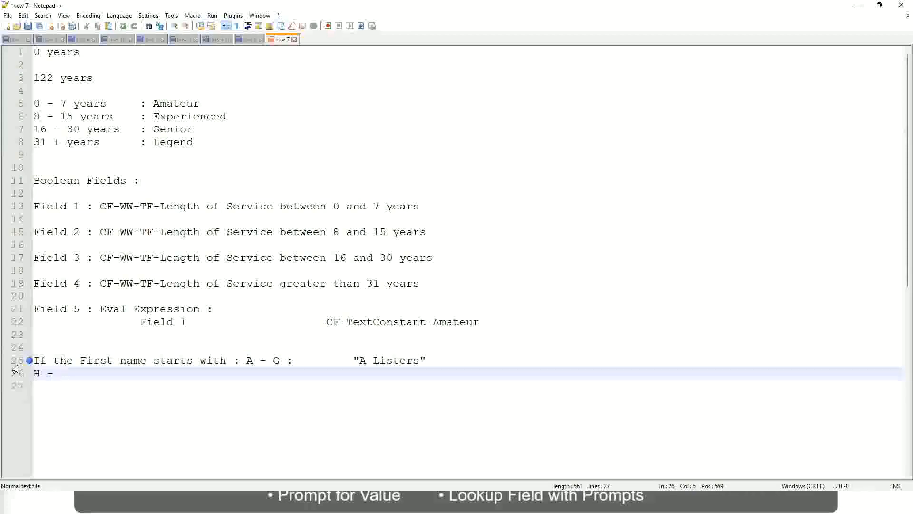
pyautogui.write('P')
pyautogui.press('Tab')
pyautogui.press('Tab')
pyautogui.press('Tab')
pyautogui.press('Tab')
pyautogui.press('Tab')
pyautogui.press('Tab')
pyautogui.press('Tab')
pyautogui.press('Tab')
pyautogui.press('Tab')
pyautogui.write(':')
pyautogui.press('Tab')
pyautogui.press('Tab')
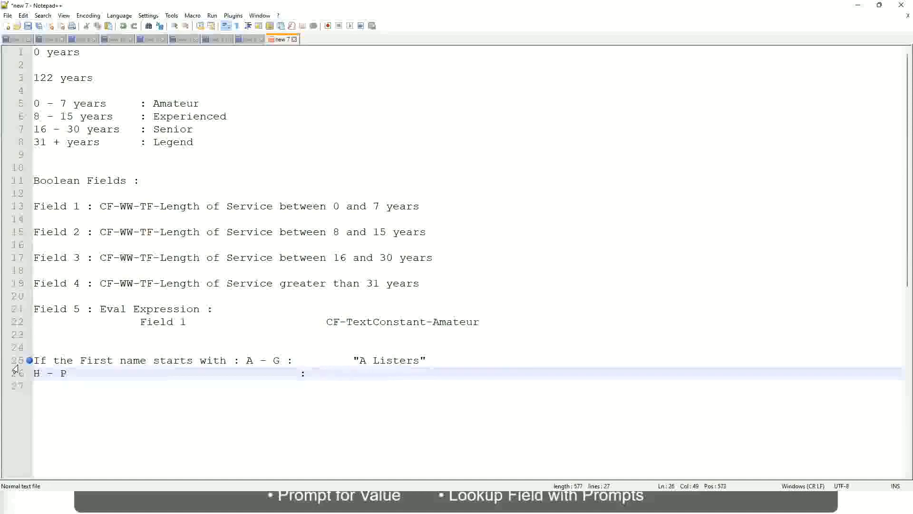
pyautogui.write('"His Majesty')
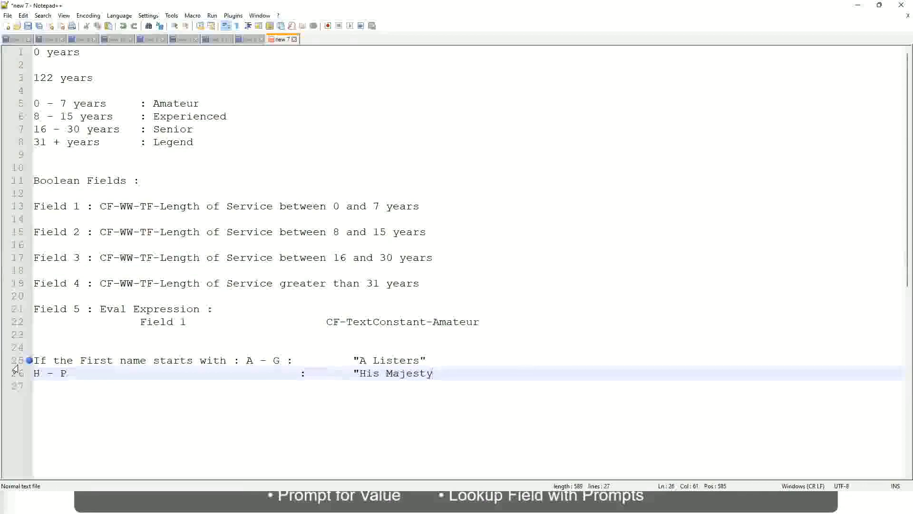
pyautogui.write('"')
pyautogui.press('Return')
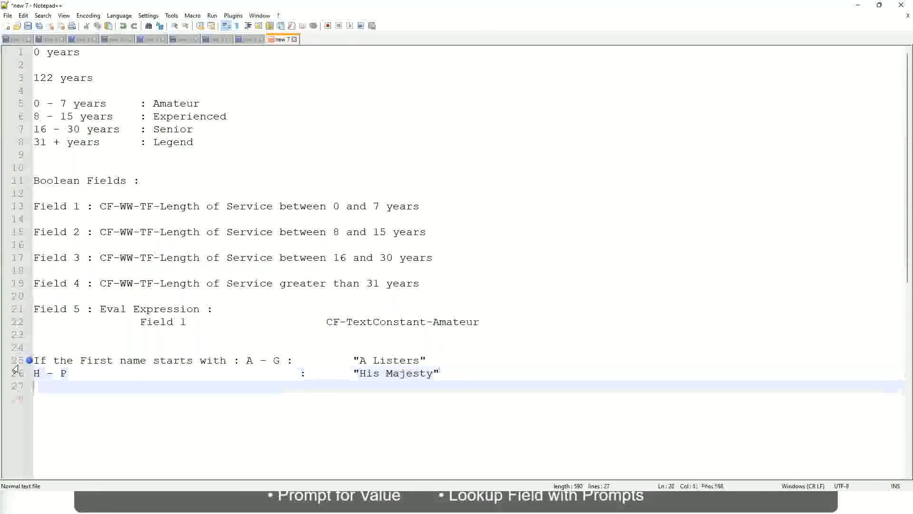
# Add a line for the range 'L - Z' with the quoted label "Lords", aligned with the columns above.
pyautogui.write('L')
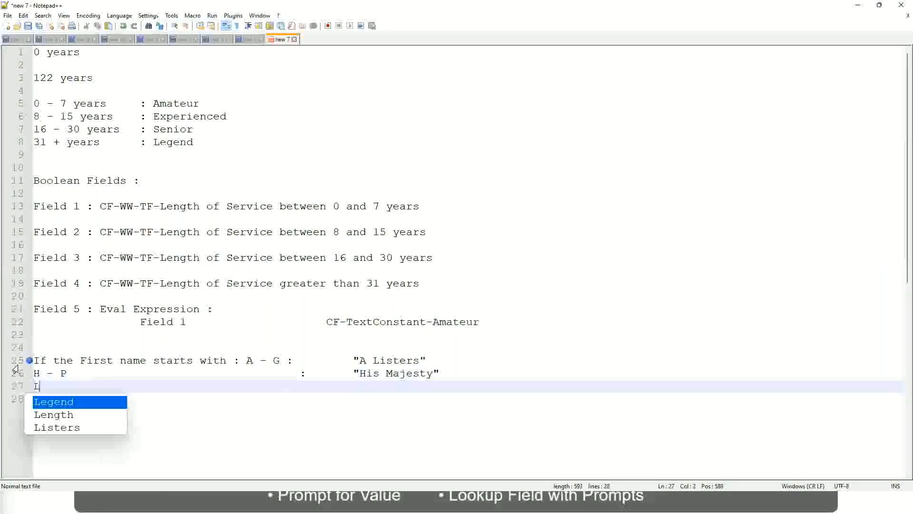
pyautogui.write(' - Z')
pyautogui.press('Tab')
pyautogui.press('Tab')
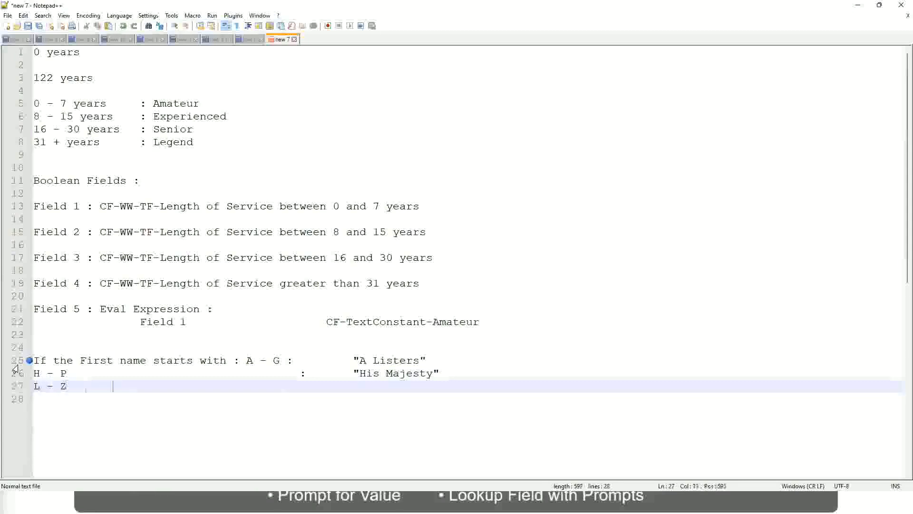
pyautogui.press('Tab')
pyautogui.write(':       "Lords')
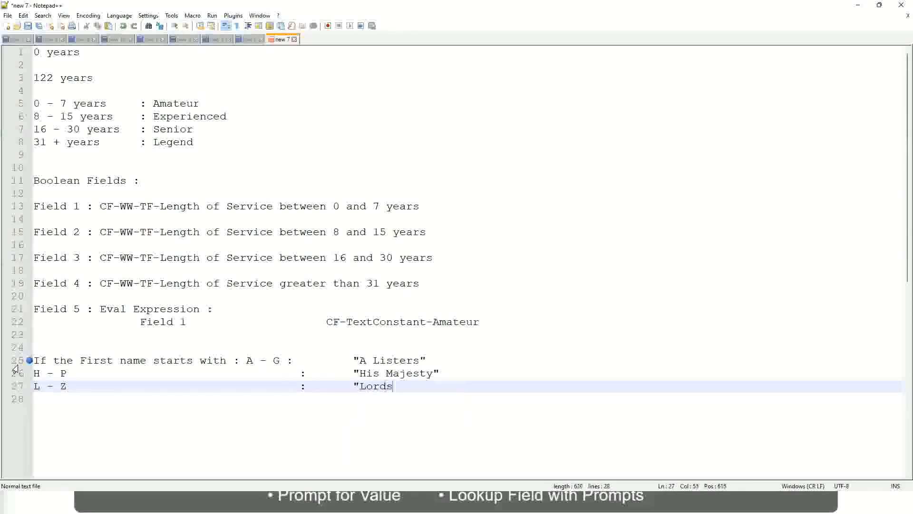
pyautogui.write('""')
pyautogui.press('BackSpace')
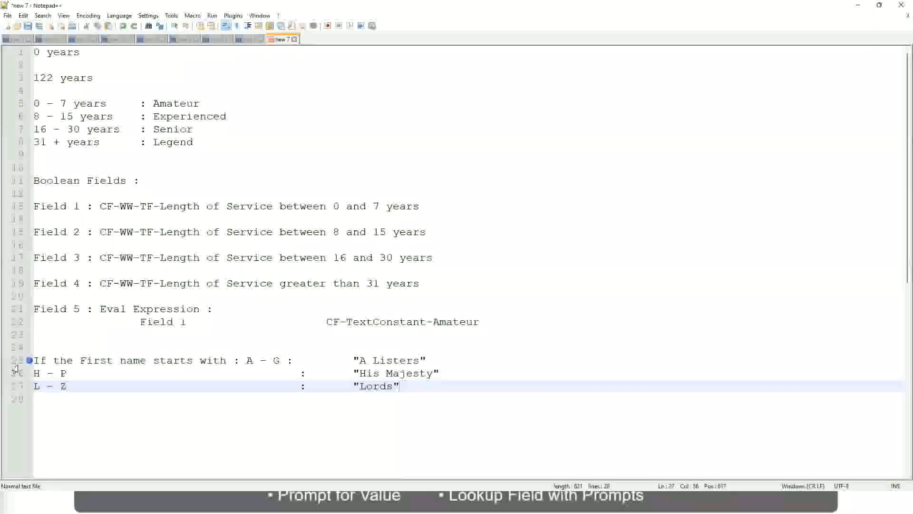
pyautogui.click(408, 387)
pyautogui.moveTo(396, 386); pyautogui.dragTo(422, 360)
pyautogui.click(376, 360)
pyautogui.click(412, 374)
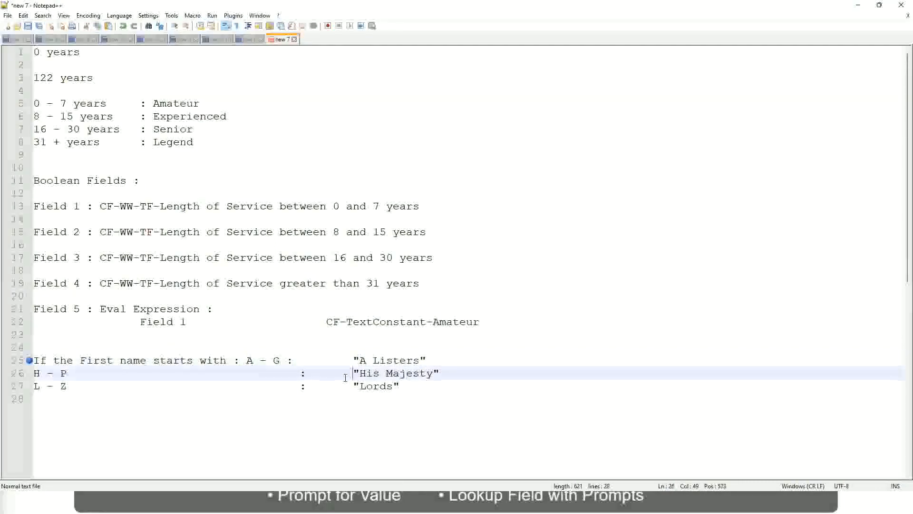
# Replace the three first-name rule lines with the opening word 'If'.
pyautogui.moveTo(416, 391); pyautogui.dragTo(32, 361)
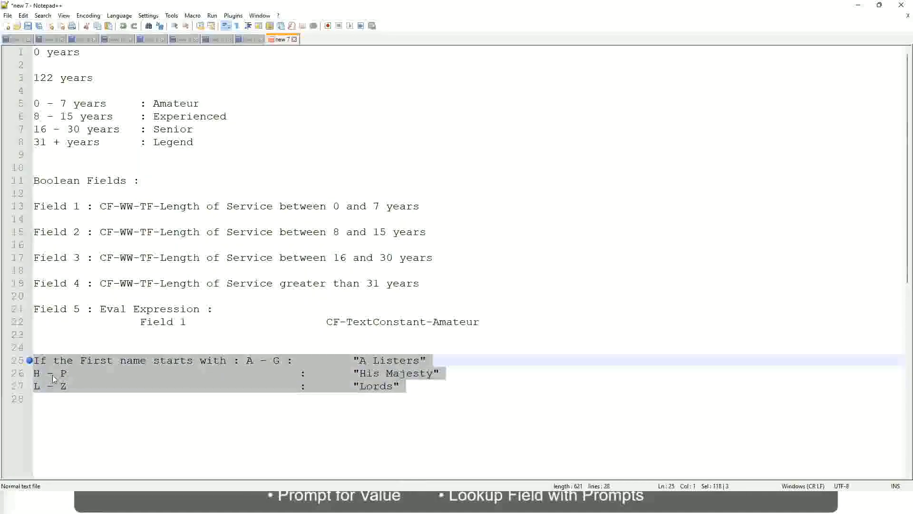
pyautogui.write('If ')
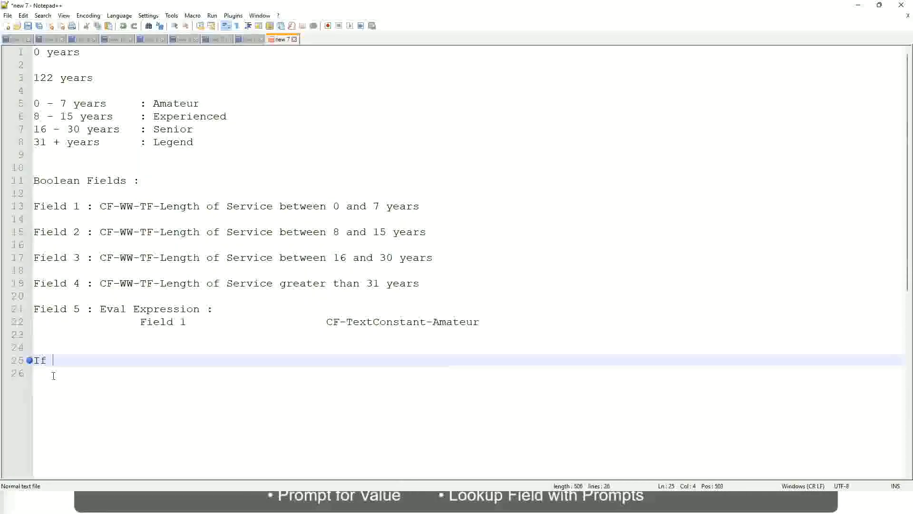
pyautogui.write('Prior E')
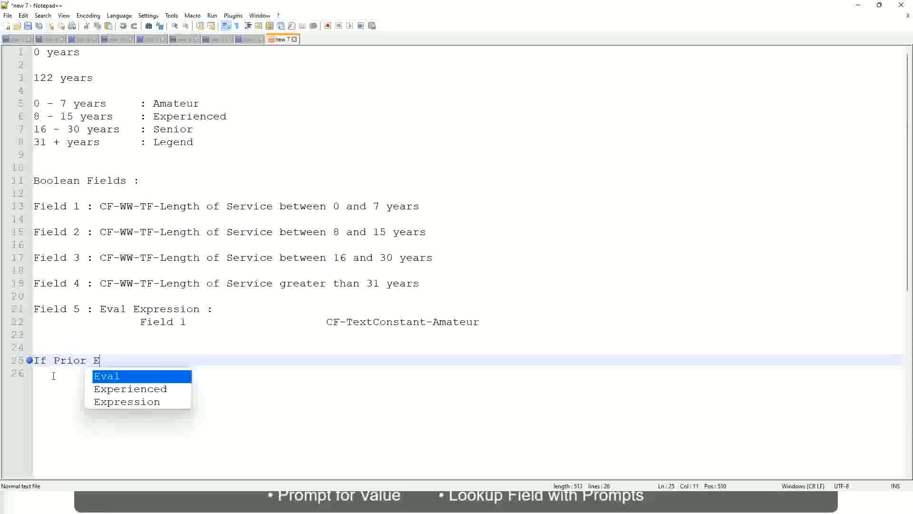
pyautogui.write('xperience')
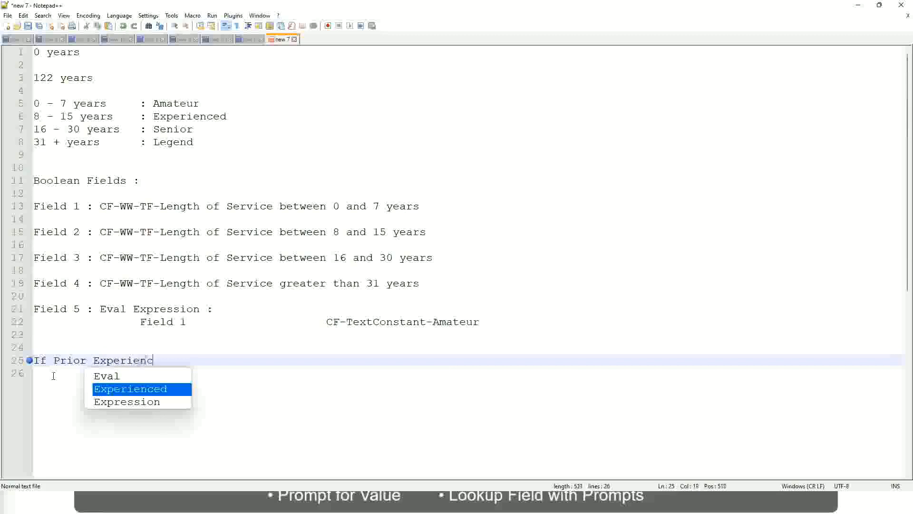
pyautogui.press('BackSpace')
pyautogui.press('BackSpace')
pyautogui.press('BackSpace')
pyautogui.press('BackSpace')
pyautogui.press('BackSpace')
pyautogui.press('BackSpace')
pyautogui.press('BackSpace')
pyautogui.press('BackSpace')
pyautogui.press('BackSpace')
pyautogui.press('BackSpace')
pyautogui.press('BackSpace')
pyautogui.press('BackSpace')
pyautogui.press('BackSpace')
pyautogui.press('BackSpace')
pyautogui.press('BackSpace')
pyautogui.press('BackSpace')
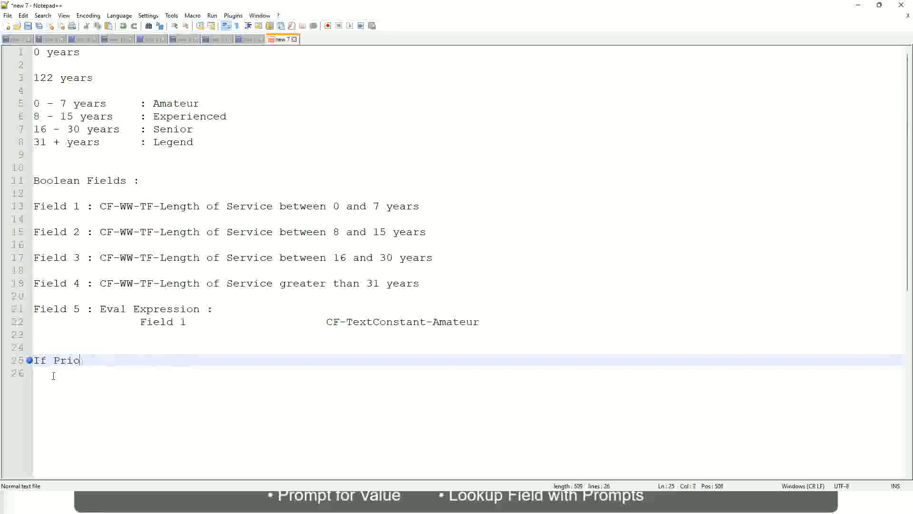
pyautogui.write('Job ')
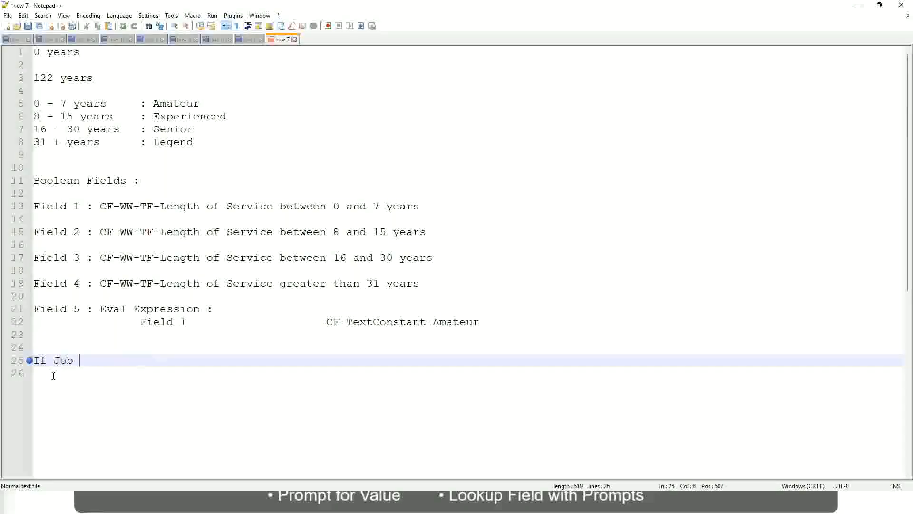
pyautogui.write('Profile is ')
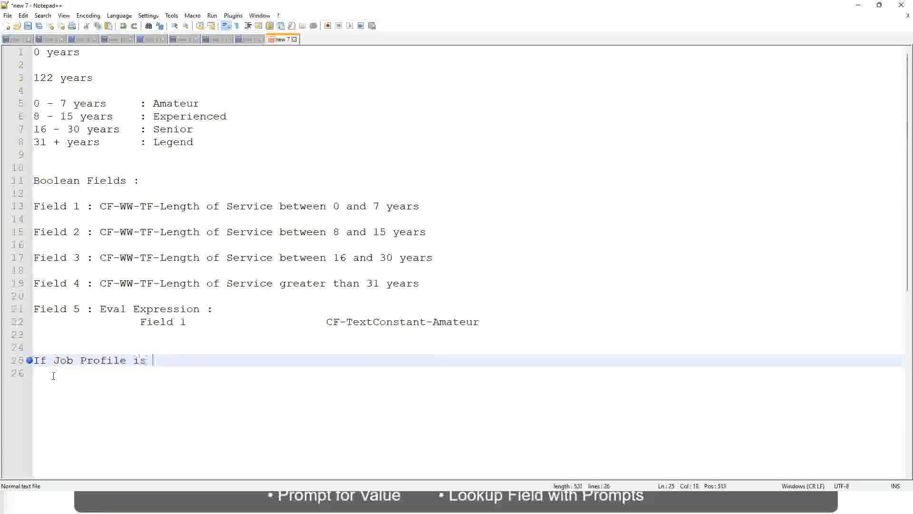
pyautogui.write(': Mana')
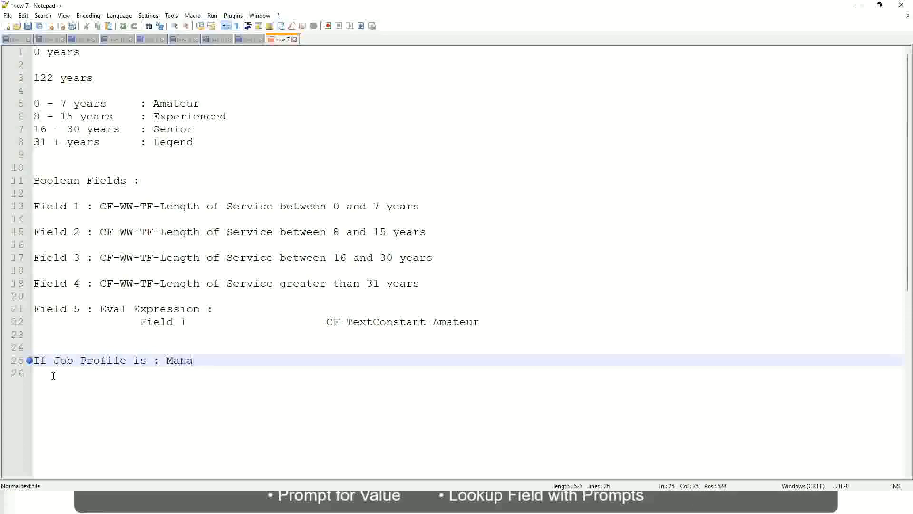
pyautogui.write('ger')
pyautogui.press('BackSpace')
pyautogui.press('BackSpace')
pyautogui.press('BackSpace')
pyautogui.press('BackSpace')
pyautogui.press('BackSpace')
pyautogui.press('BackSpace')
pyautogui.press('BackSpace')
pyautogui.press('BackSpace')
pyautogui.press('BackSpace')
pyautogui.press('BackSpace')
pyautogui.press('BackSpace')
pyautogui.press('BackSpace')
pyautogui.press('BackSpace')
pyautogui.press('BackSpace')
pyautogui.press('BackSpace')
pyautogui.press('BackSpace')
pyautogui.press('BackSpace')
pyautogui.press('BackSpace')
pyautogui.press('BackSpace')
pyautogui.press('BackSpace')
pyautogui.press('BackSpace')
# Continue the condition on line 25 with 'Management Level is Manager or Above'.
pyautogui.write('Manage')
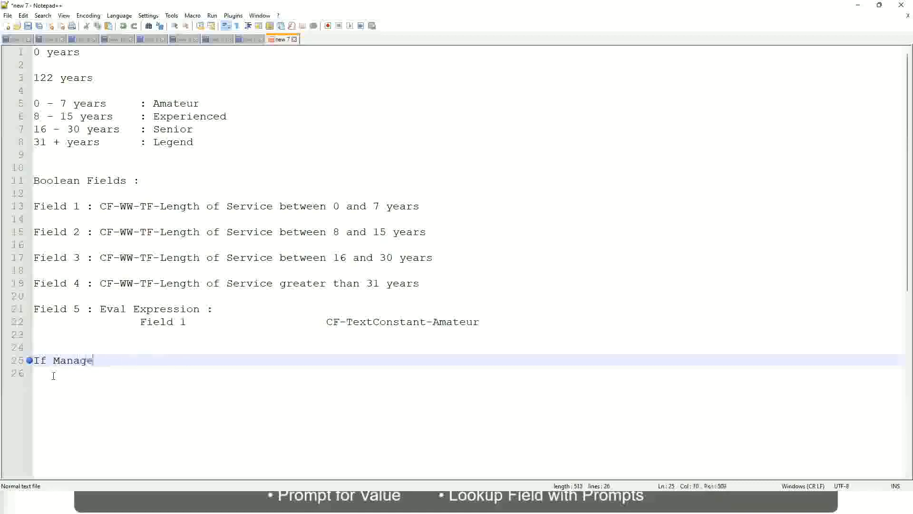
pyautogui.write('ment Level ')
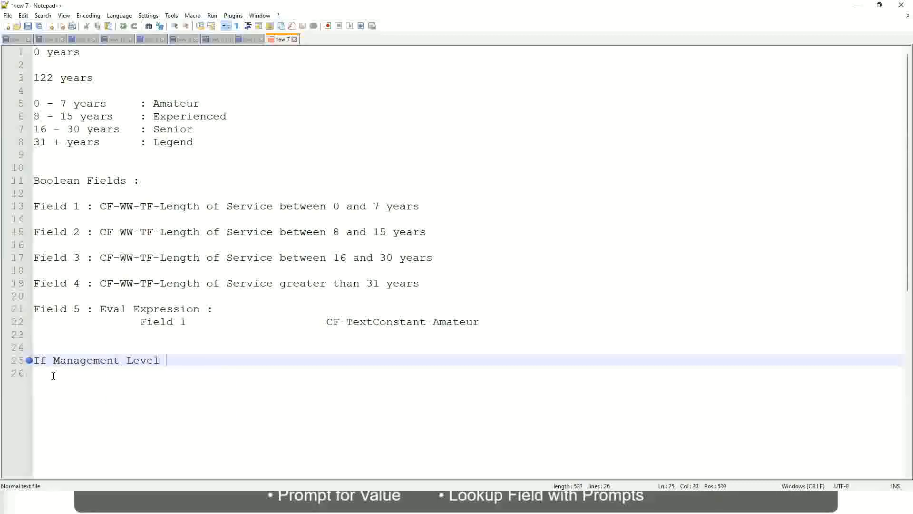
pyautogui.write('is Manager or Above')
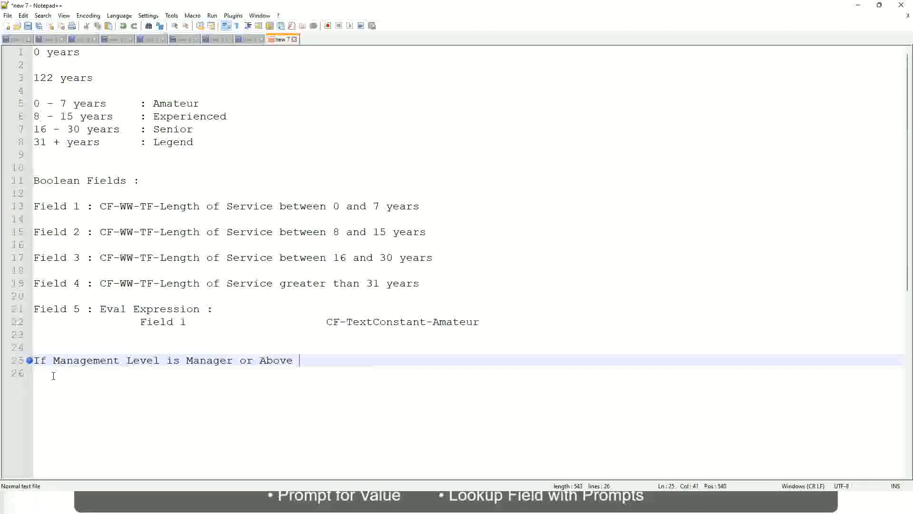
# Add the outcome 'Proposed Allowance Plan : Car Allowance' in a spaced column beside the condition, and start a new line.
pyautogui.press('Tab')
pyautogui.press('Tab')
pyautogui.press('Tab')
pyautogui.press('Tab')
pyautogui.press('Tab')
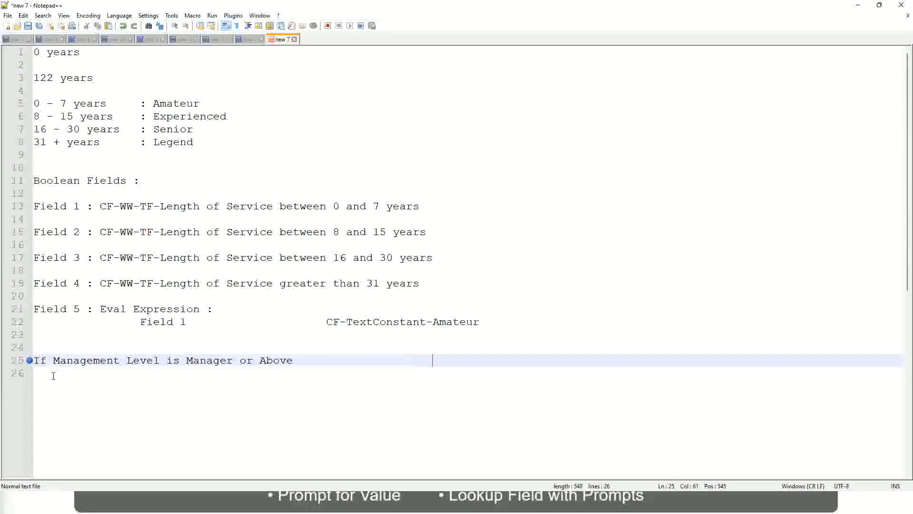
pyautogui.write('Proposed')
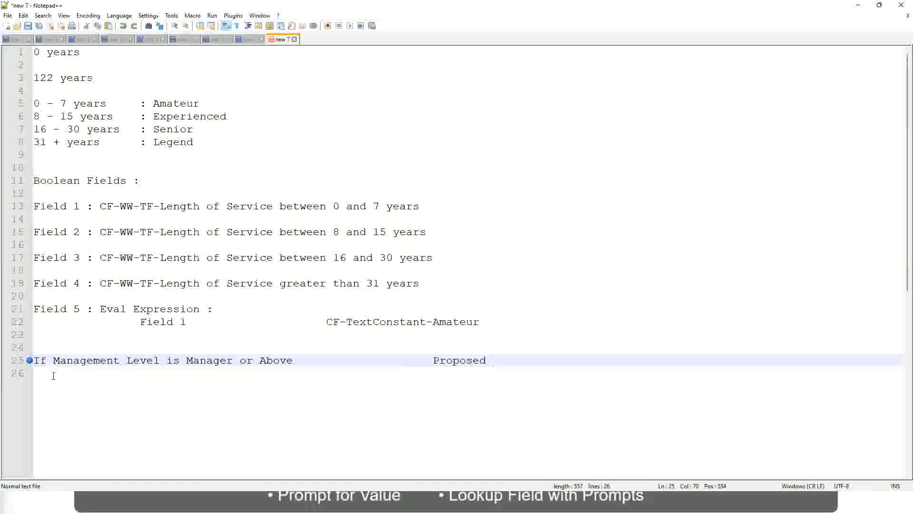
pyautogui.write('Allowance Plan')
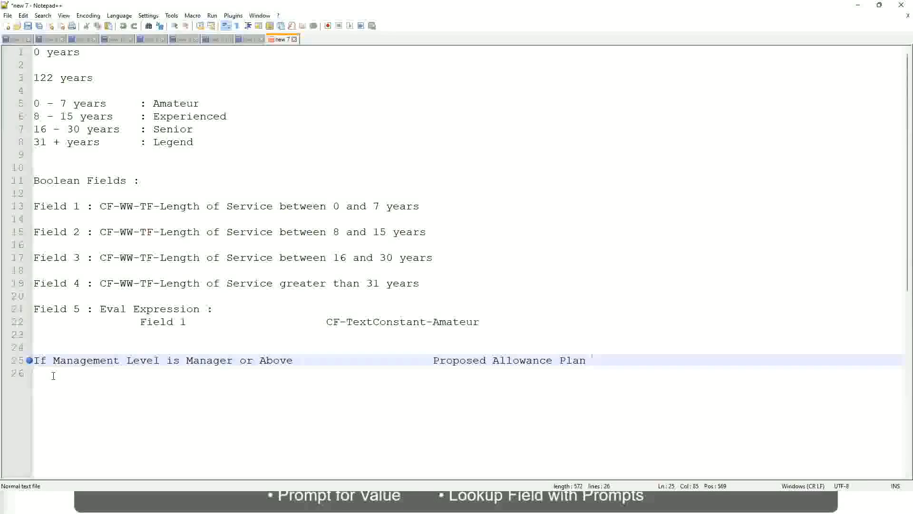
pyautogui.write(': ')
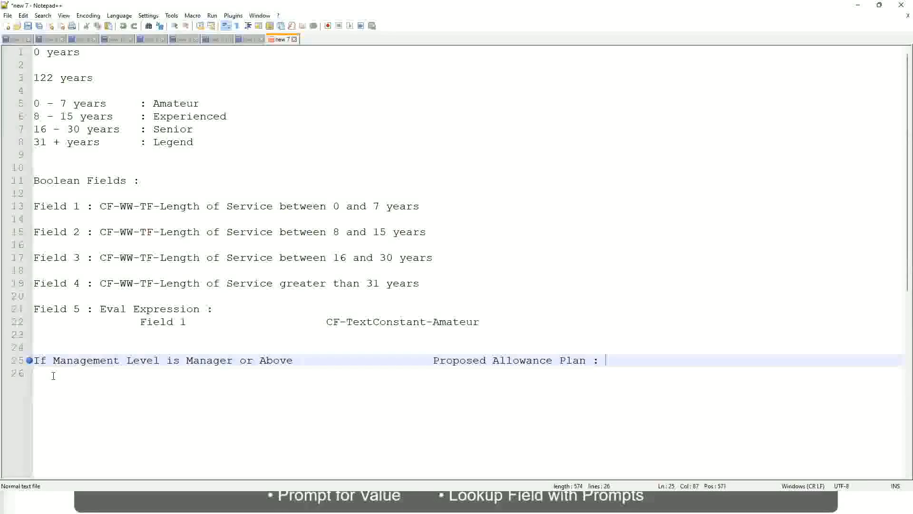
pyautogui.write('Car Allowance')
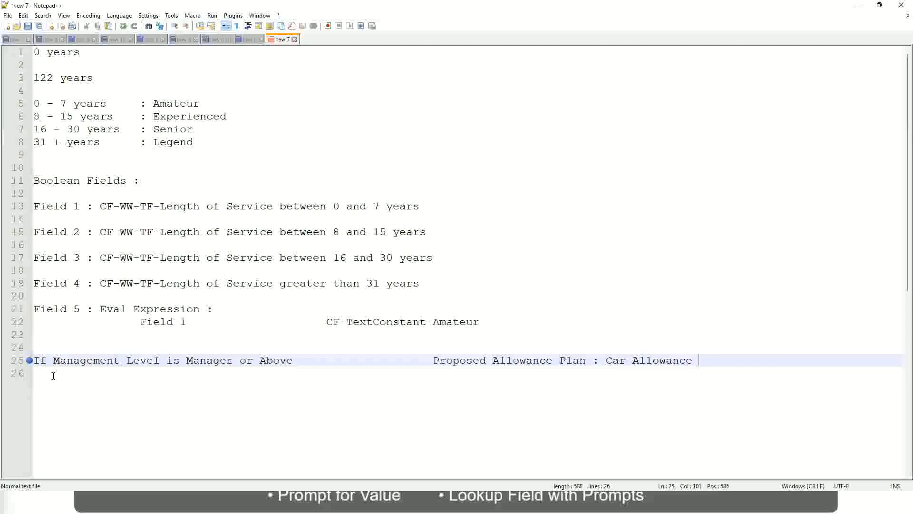
pyautogui.press('Return')
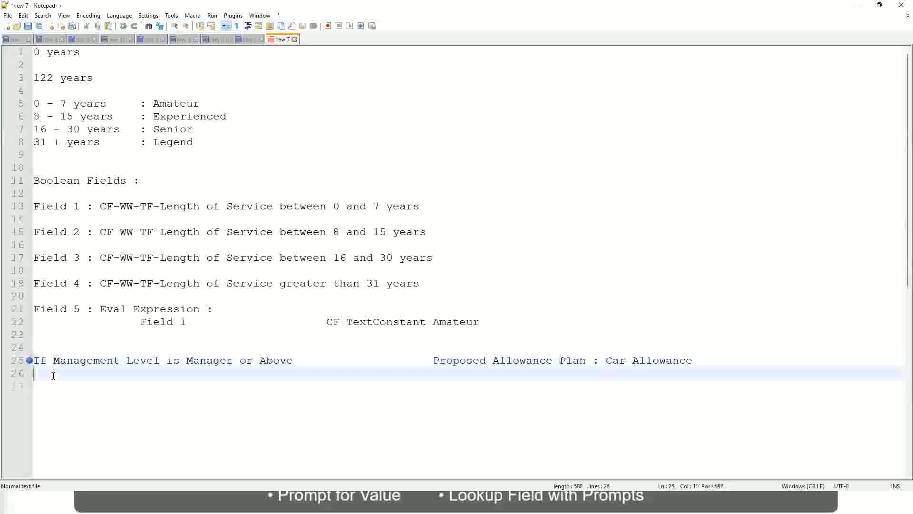
# Begin line 26 with 'If Management Level is' and remove 'or Above' from the condition on line 25.
pyautogui.write('If Management Level is')
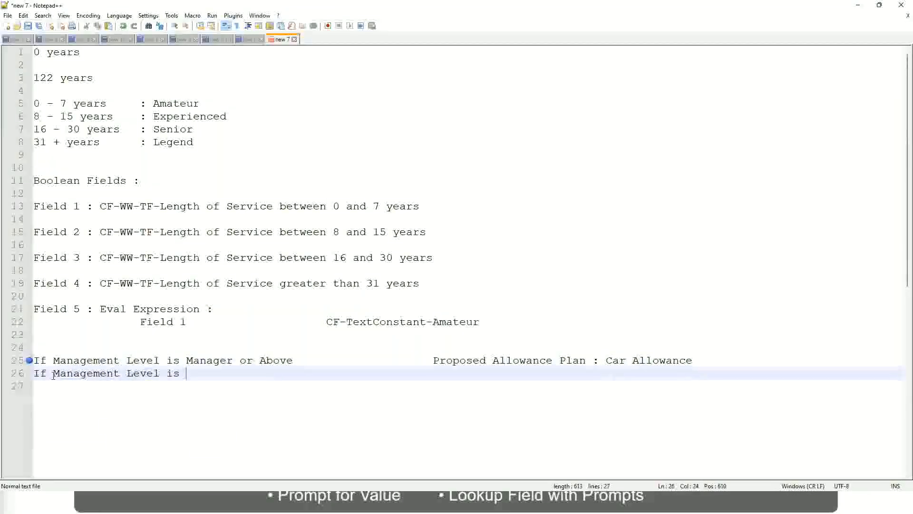
pyautogui.press('Up')
pyautogui.press('Right')
pyautogui.press('Right')
pyautogui.press('Right')
pyautogui.press('Right')
pyautogui.press('Right')
pyautogui.press('Right')
pyautogui.press('Right')
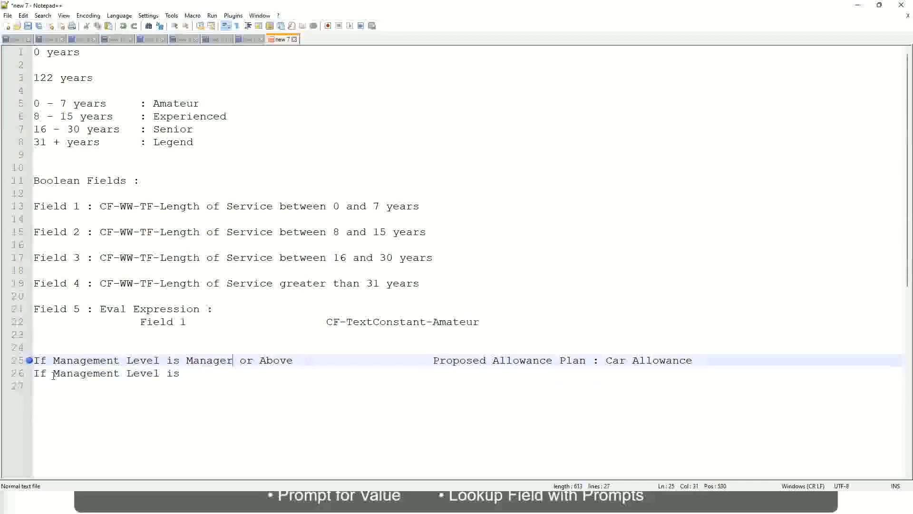
pyautogui.hotkey('shift', 'Right')
pyautogui.hotkey('shift', 'Right')
pyautogui.hotkey('shift', 'Right')
pyautogui.hotkey('shift', 'Right')
pyautogui.hotkey('shift', 'Right')
pyautogui.hotkey('shift', 'Right')
pyautogui.hotkey('shift', 'Right')
pyautogui.hotkey('shift', 'Right')
pyautogui.hotkey('shift', 'Right')
pyautogui.press('Delete')
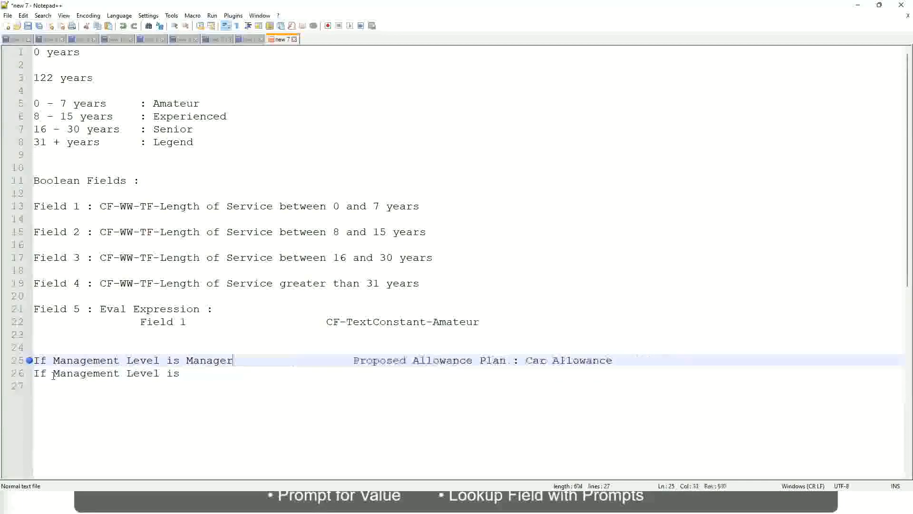
# Complete the condition on line 26 with 'Director', add the aligned outcome 'Executive Allowance', and start a new line.
pyautogui.press('Down')
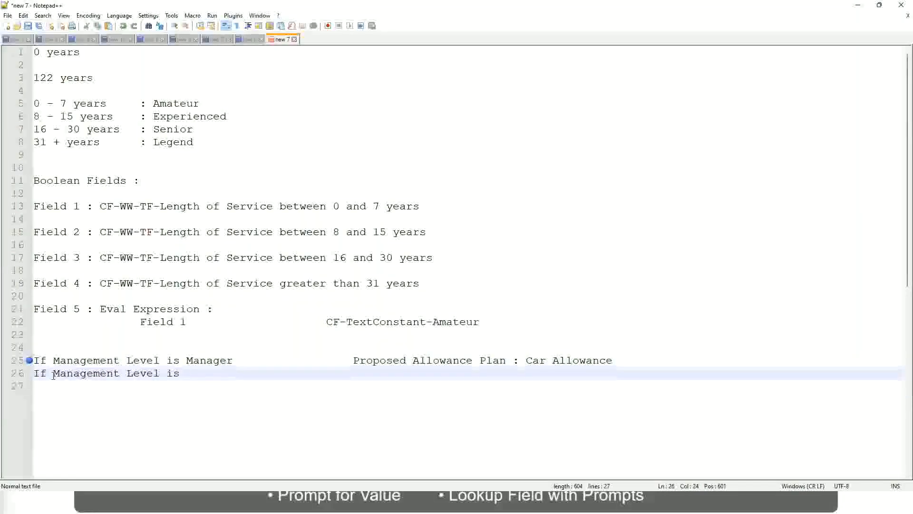
pyautogui.write('Director')
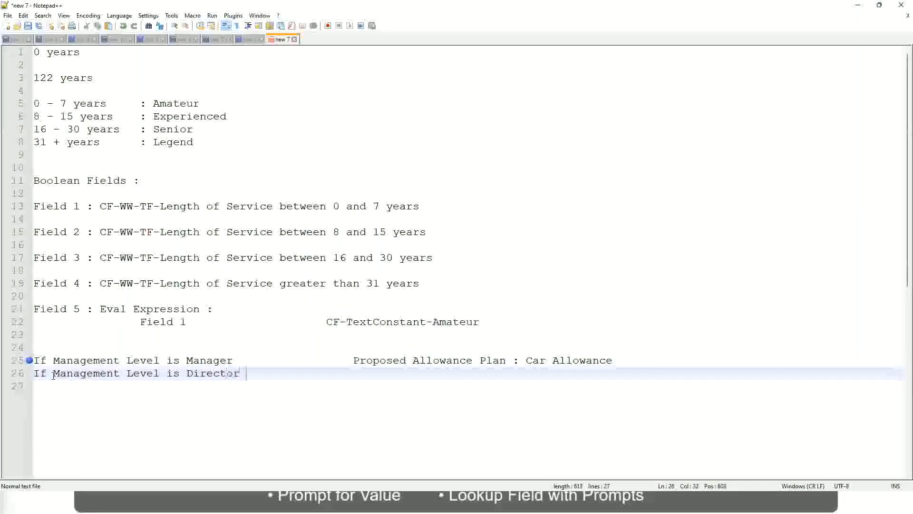
pyautogui.press('Tab')
pyautogui.press('Tab')
pyautogui.press('Tab')
pyautogui.press('Tab')
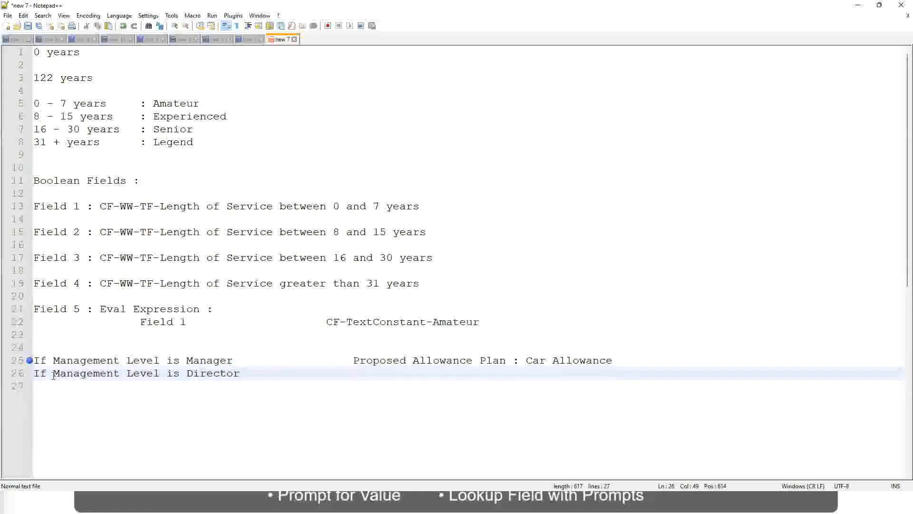
pyautogui.write('Executive Allo')
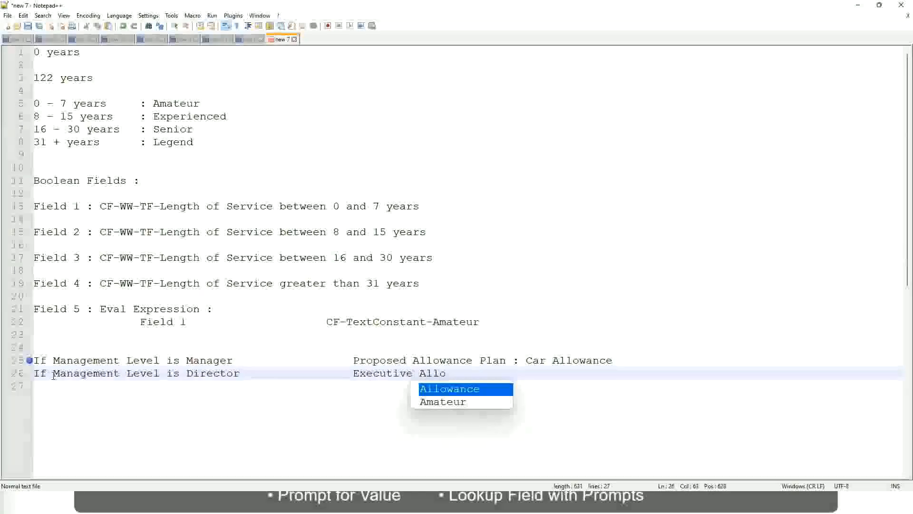
pyautogui.press('Return')
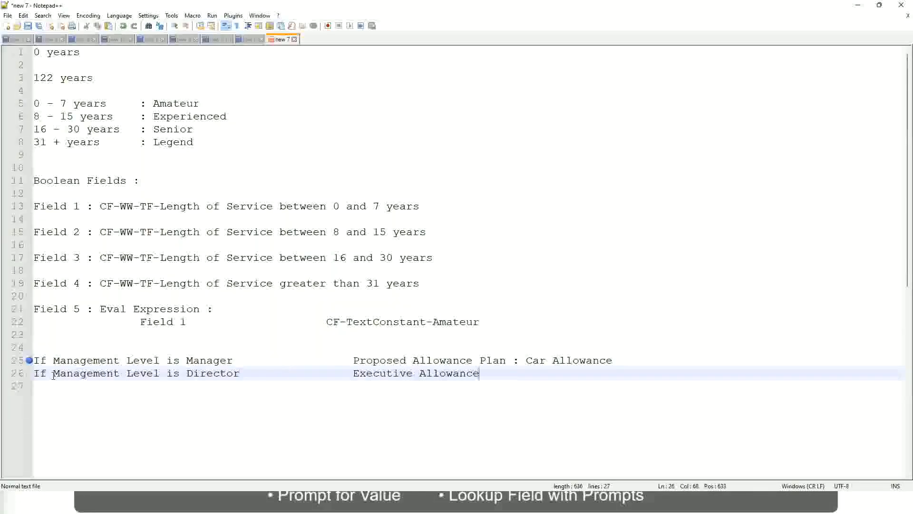
pyautogui.press('Return')
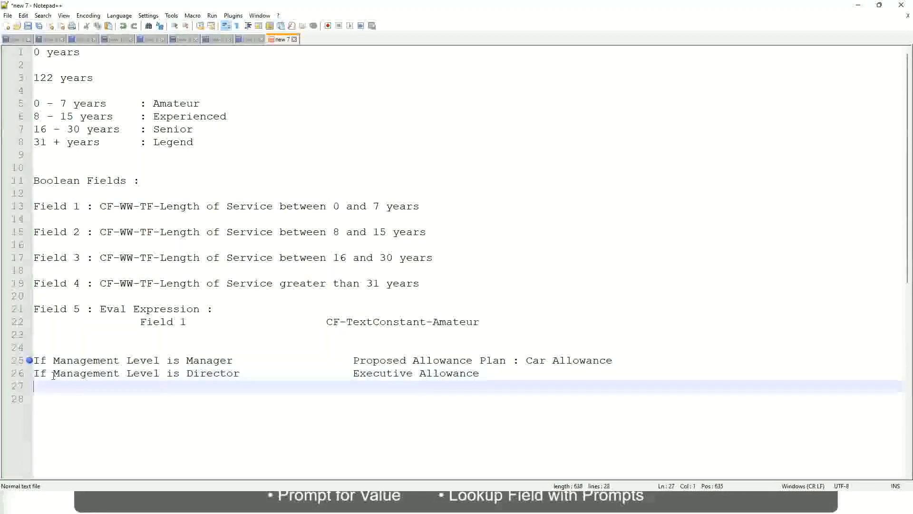
# Begin the third rule on line 27 with 'If Management Level is'.
pyautogui.write('If Management')
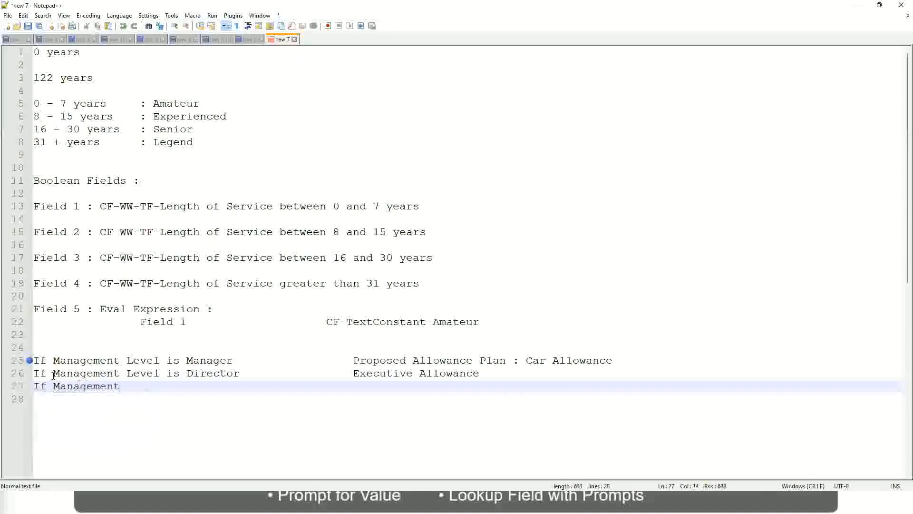
pyautogui.write(' le')
pyautogui.press('BackSpace')
pyautogui.press('BackSpace')
pyautogui.write('Le')
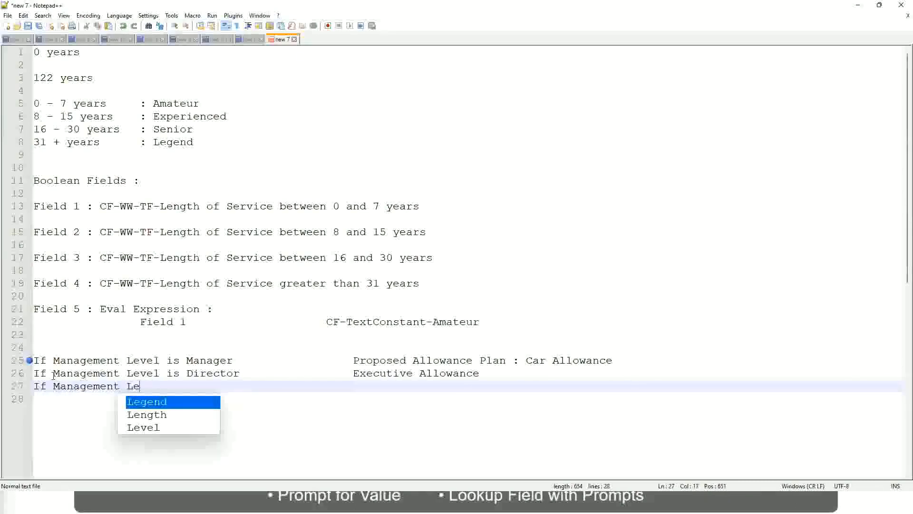
pyautogui.press('Down')
pyautogui.press('Down')
pyautogui.press('Return')
pyautogui.write('is ')
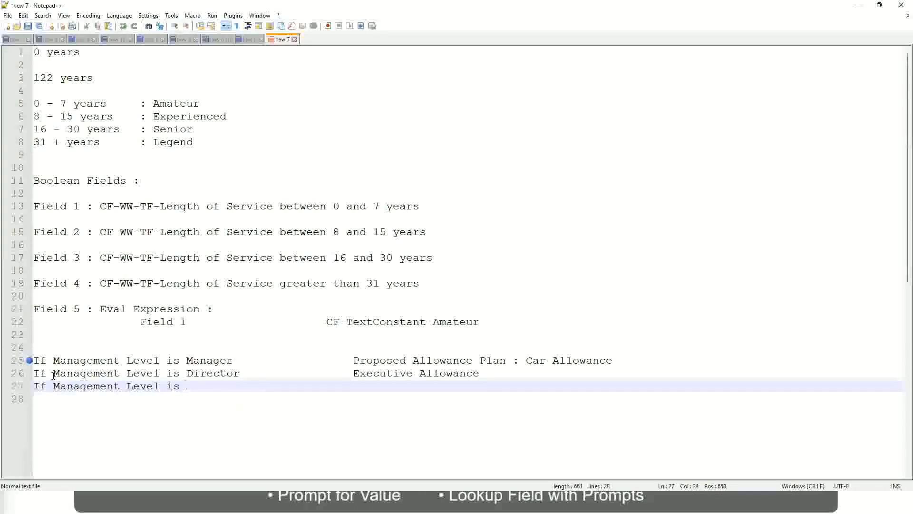
# Complete the condition on line 27 with 'CEO' and add the outcome 'CEO Allowance' in the aligned column.
pyautogui.write('CEO')
pyautogui.press('Tab')
pyautogui.press('Tab')
pyautogui.press('Tab')
pyautogui.press('Tab')
pyautogui.write('CEO Allowance')
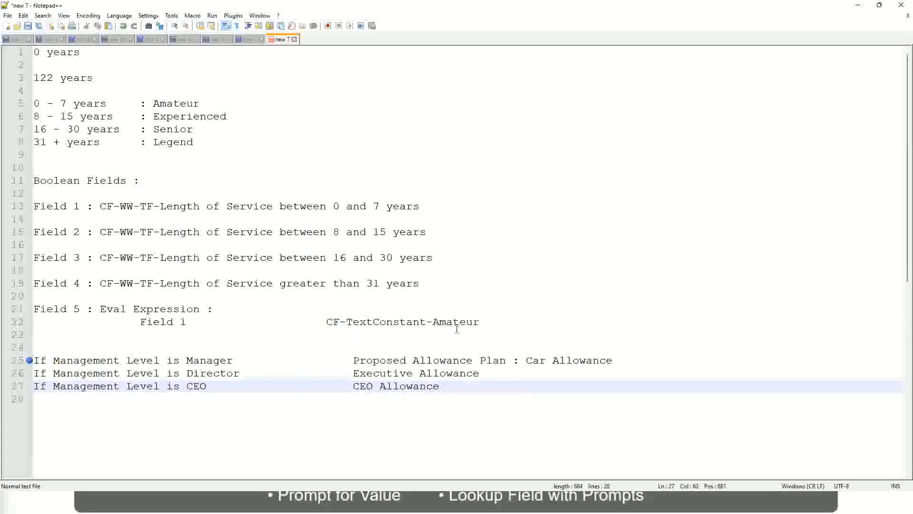
pyautogui.click(526, 360)
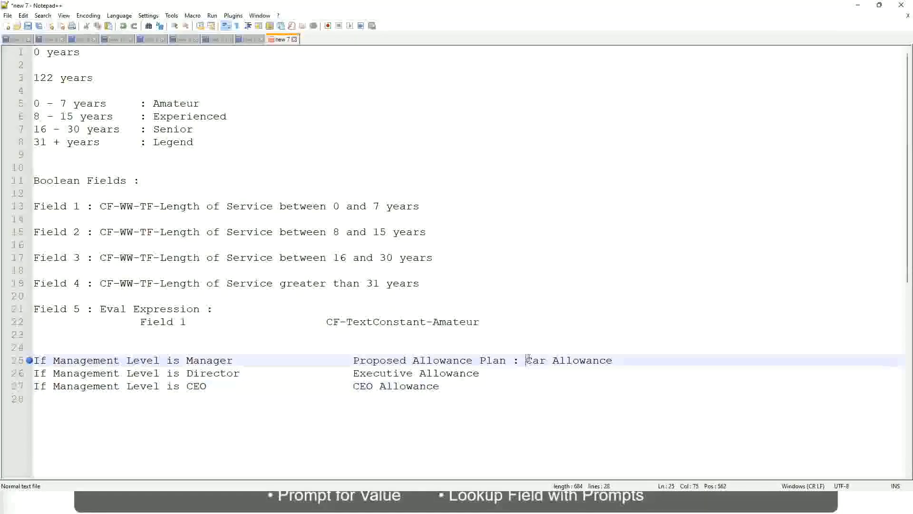
pyautogui.moveTo(526, 360); pyautogui.dragTo(614, 357)
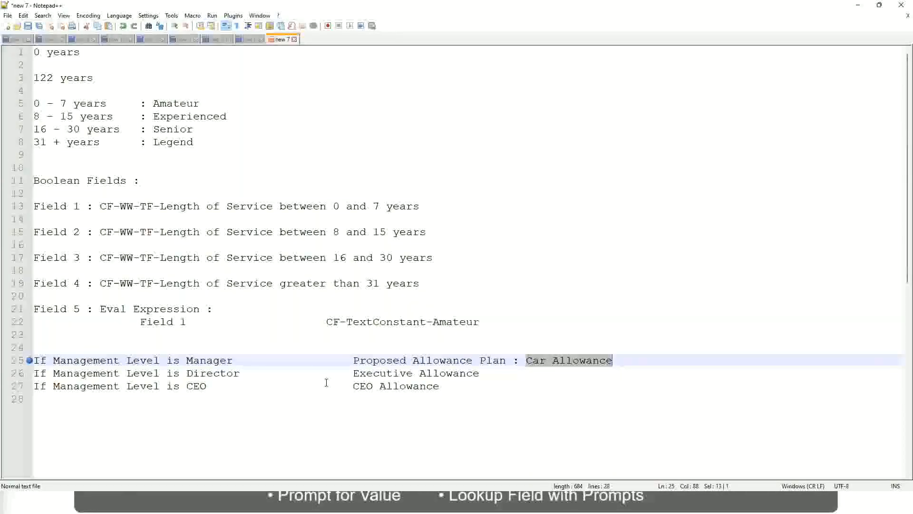
pyautogui.click(425, 361)
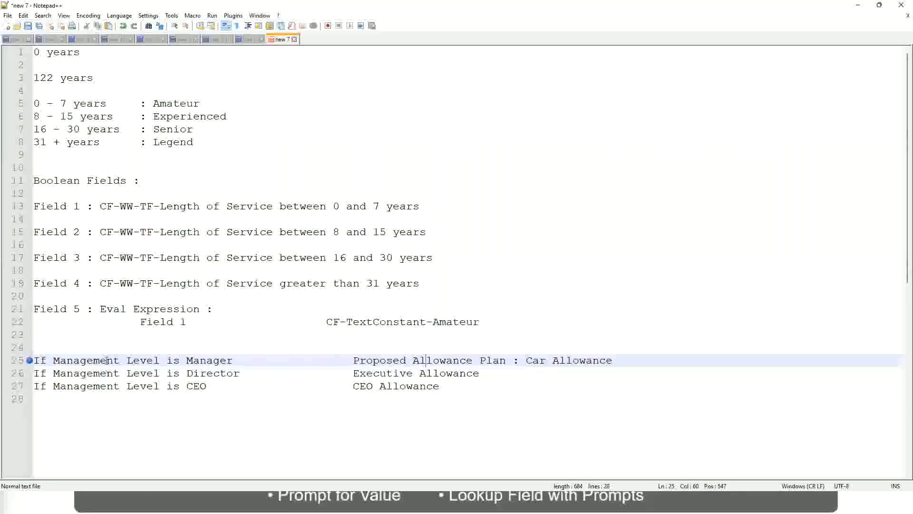
pyautogui.click(186, 360)
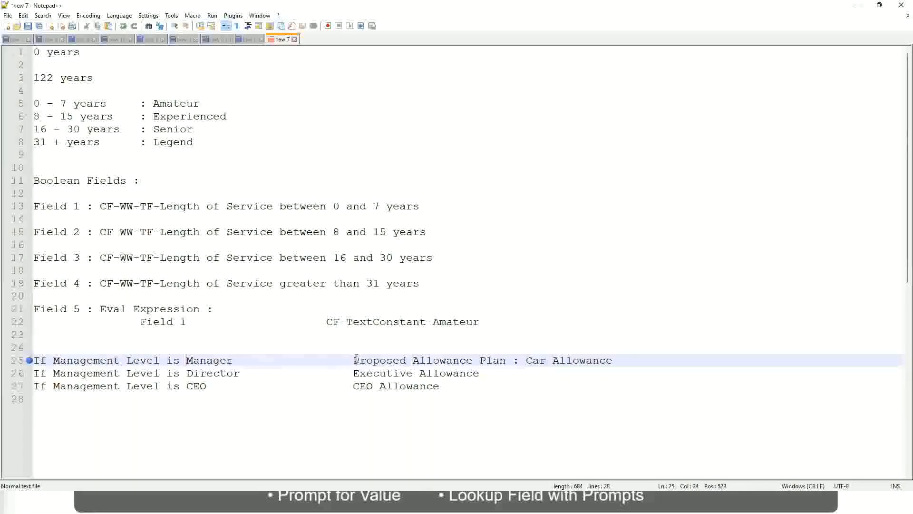
# Replace the whole outcome of the Manager rule on line 25 with 'First Line Manager'.
pyautogui.moveTo(356, 360); pyautogui.dragTo(626, 357)
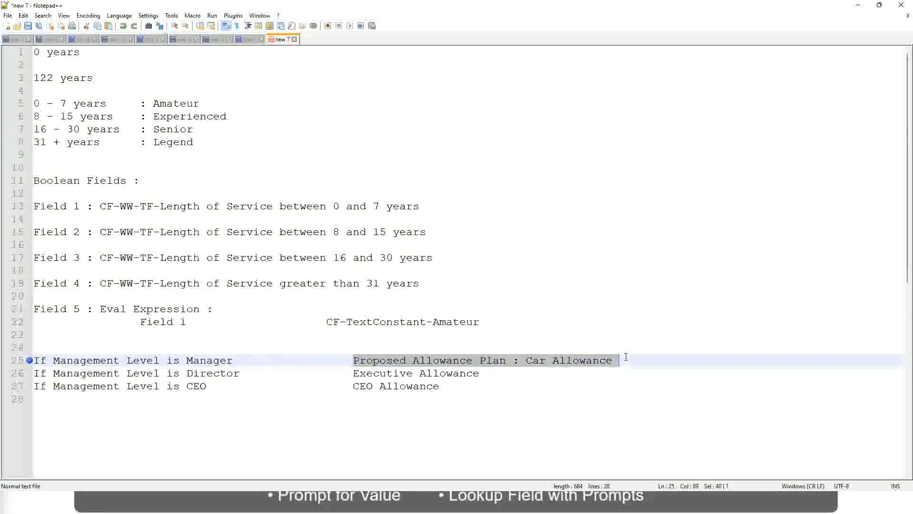
pyautogui.write('Manager')
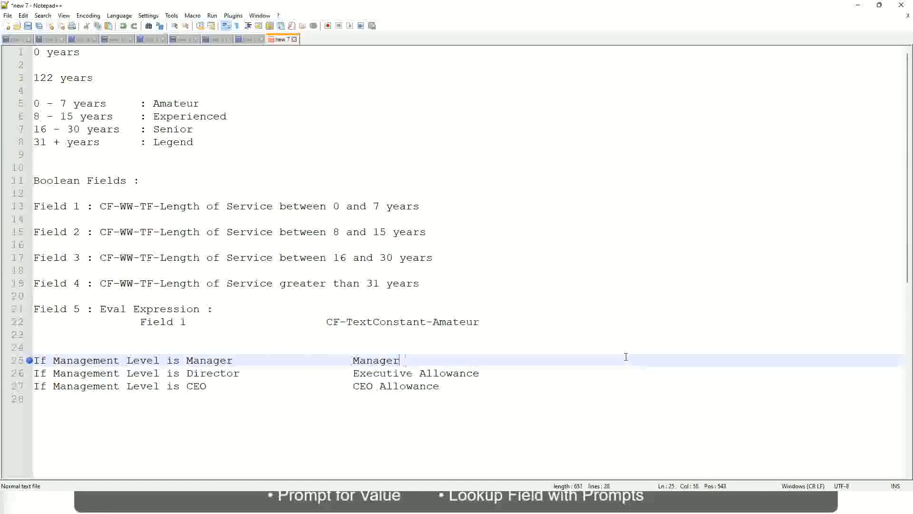
pyautogui.press('BackSpace')
pyautogui.press('BackSpace')
pyautogui.press('BackSpace')
pyautogui.press('BackSpace')
pyautogui.press('BackSpace')
pyautogui.press('BackSpace')
pyautogui.press('BackSpace')
pyautogui.write('Firs')
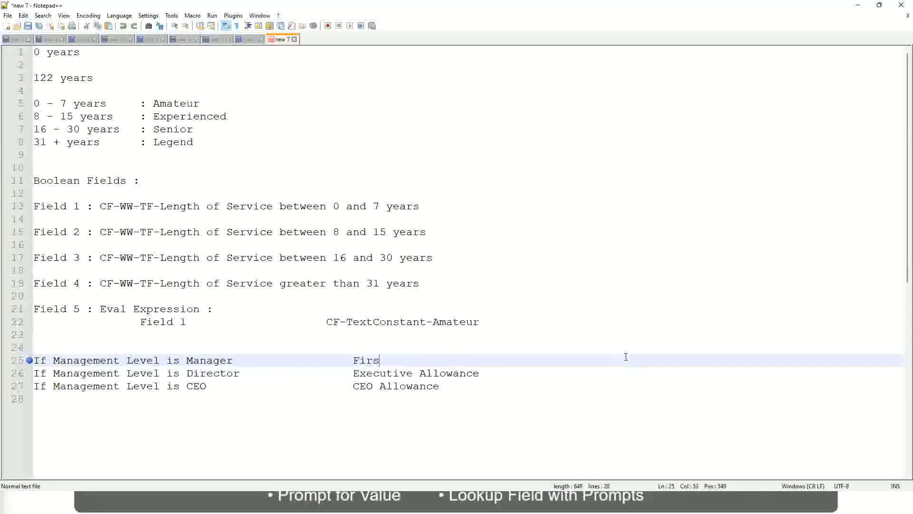
pyautogui.write('t Line Manager')
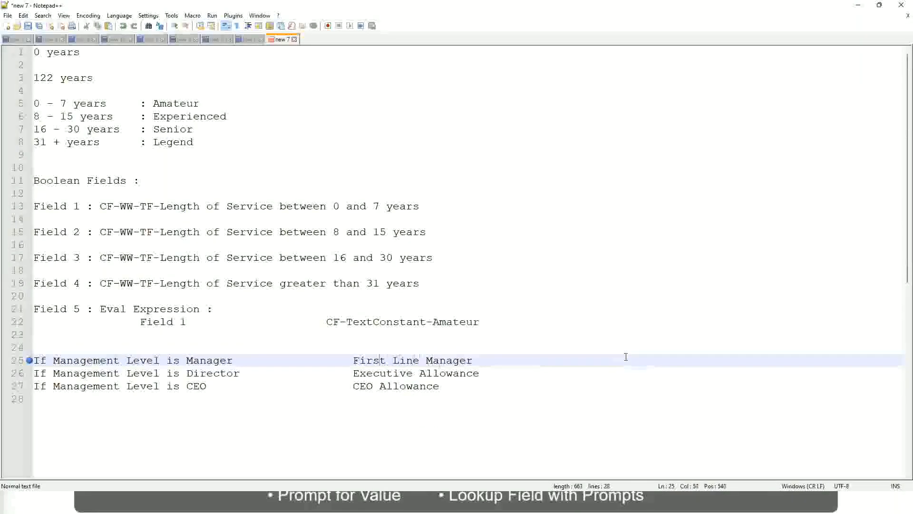
# Insert 'Name of the' in front of 'First Line Manager' on line 25.
pyautogui.hotkey('ctrl', 'Left')
pyautogui.hotkey('ctrl', 'Left')
pyautogui.hotkey('ctrl', 'Left')
pyautogui.write('Name of the')
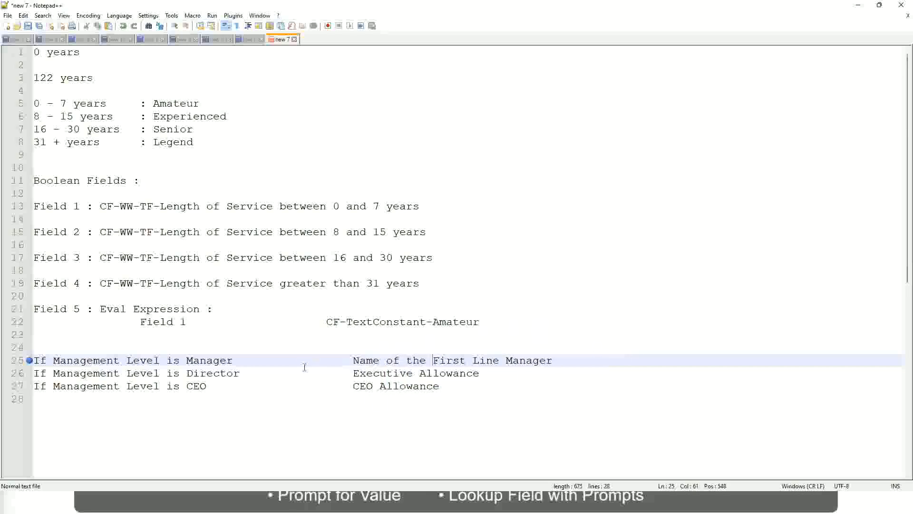
# Replace the Director rule's outcome 'Executive Allowance' on line 26 with the opening words 'Name of'.
pyautogui.moveTo(355, 372); pyautogui.dragTo(479, 374)
pyautogui.write('Name ')
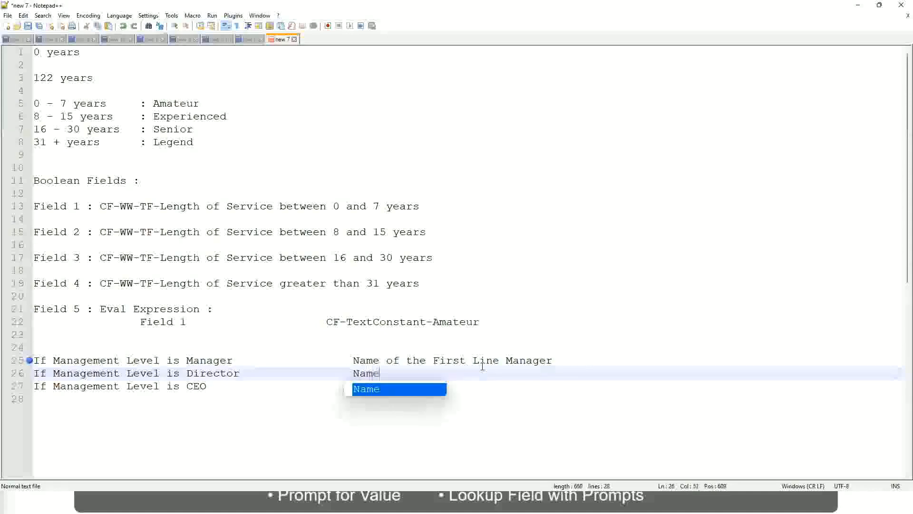
pyautogui.write('of Firs')
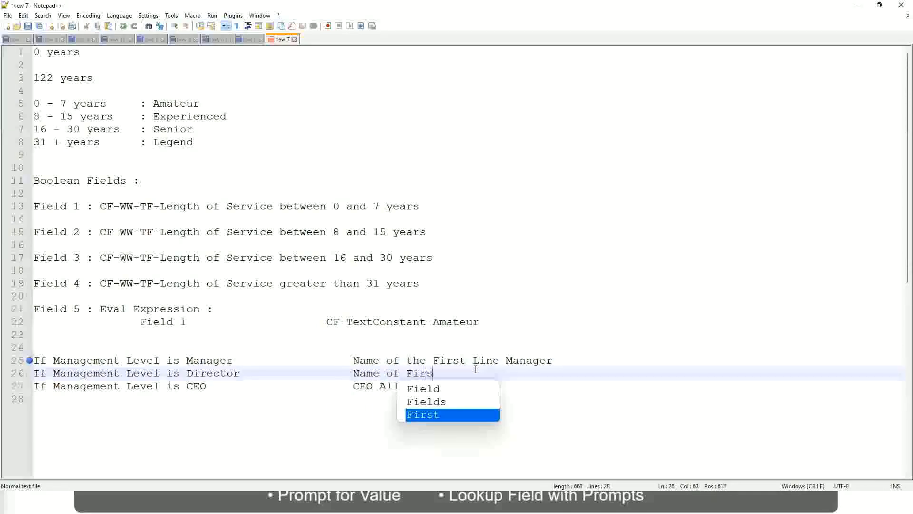
pyautogui.press('Return')
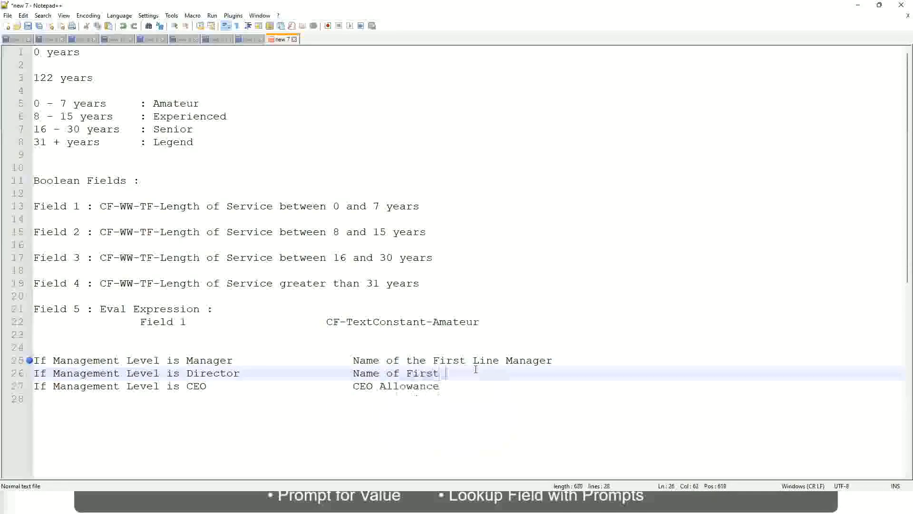
pyautogui.press('BackSpace')
pyautogui.press('BackSpace')
pyautogui.press('BackSpace')
pyautogui.press('BackSpace')
pyautogui.press('BackSpace')
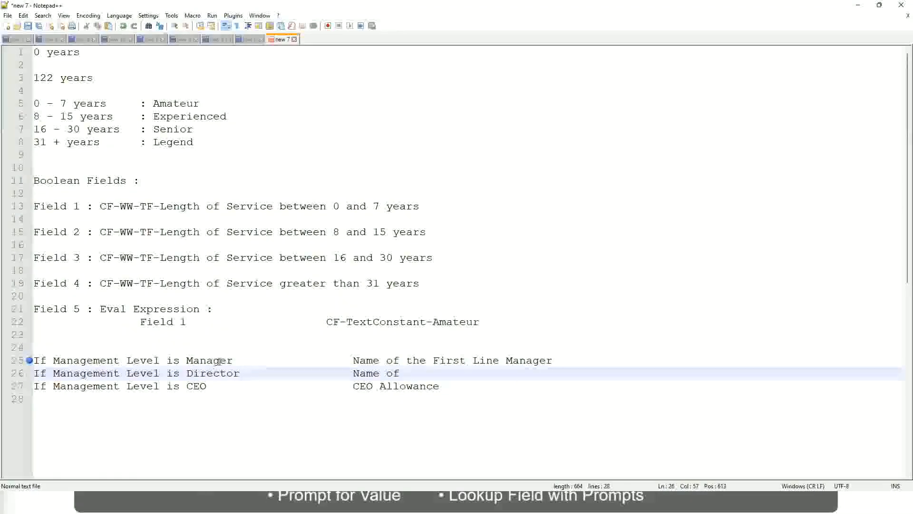
# Change 'First' to 'Second' in the Manager rule's outcome and complete the Director rule's outcome as 'Name of Manager'.
pyautogui.doubleClick(447, 361)
pyautogui.write('Second')
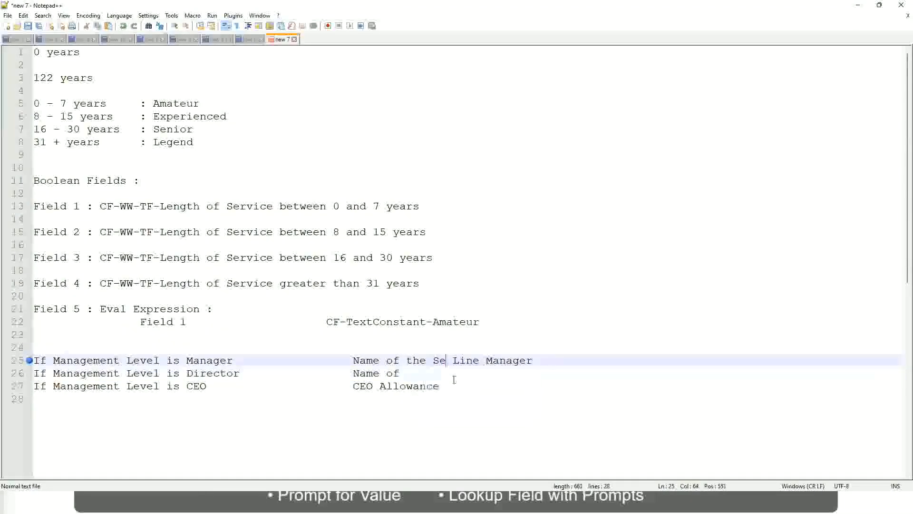
pyautogui.press('BackSpace')
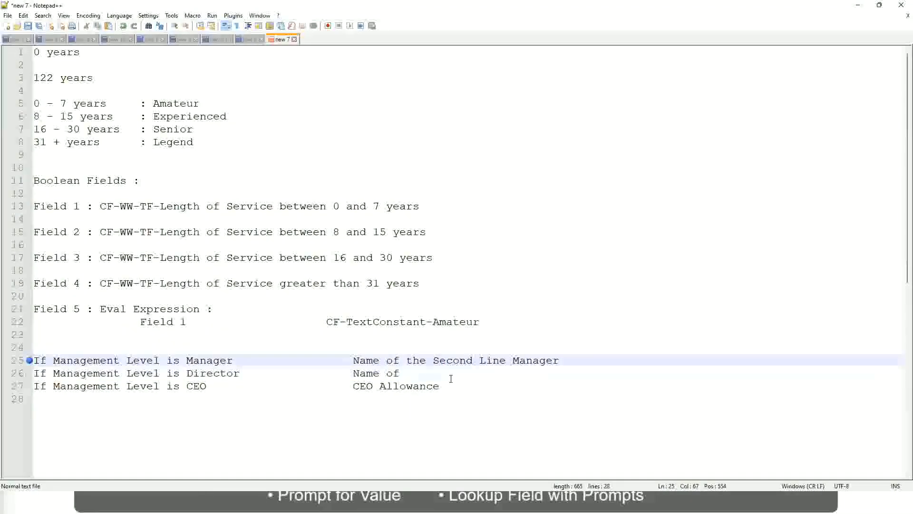
pyautogui.click(414, 373)
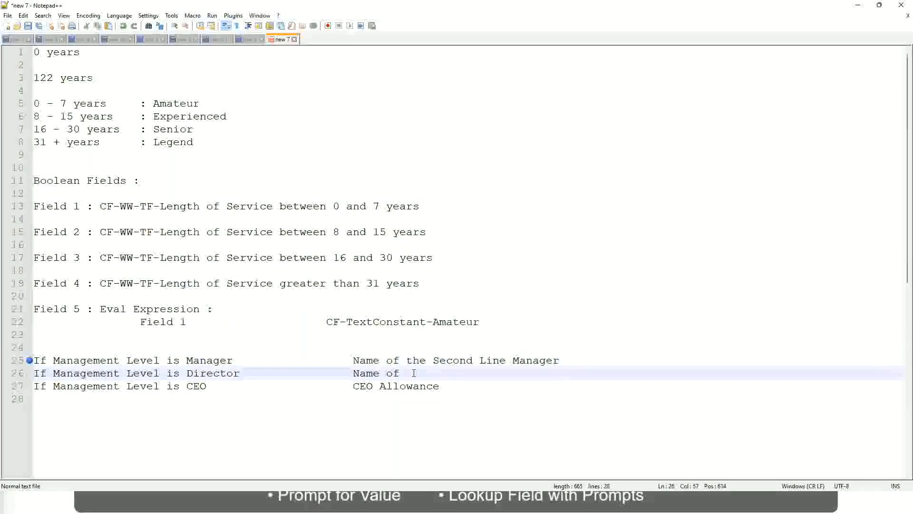
pyautogui.write('Manager')
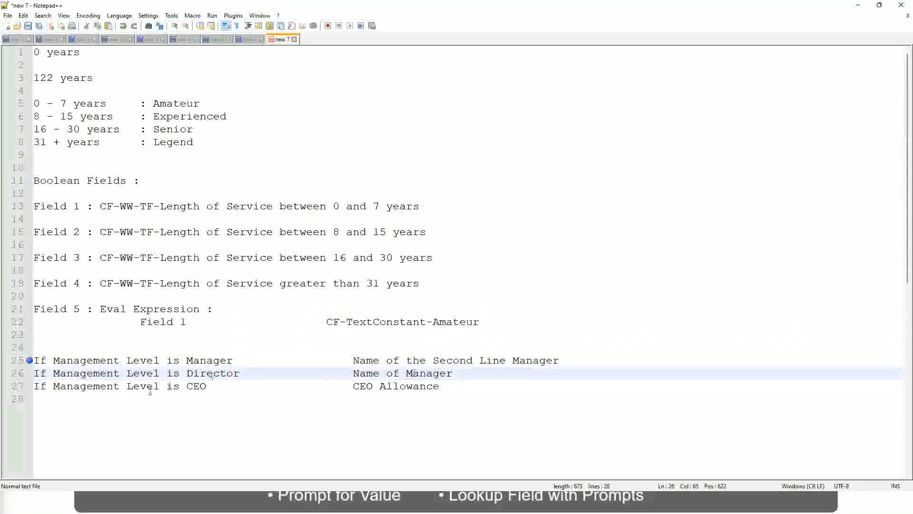
# Replace the CEO rule's outcome on line 27 with 'name of CEO/Himself/Herself'.
pyautogui.click(193, 386)
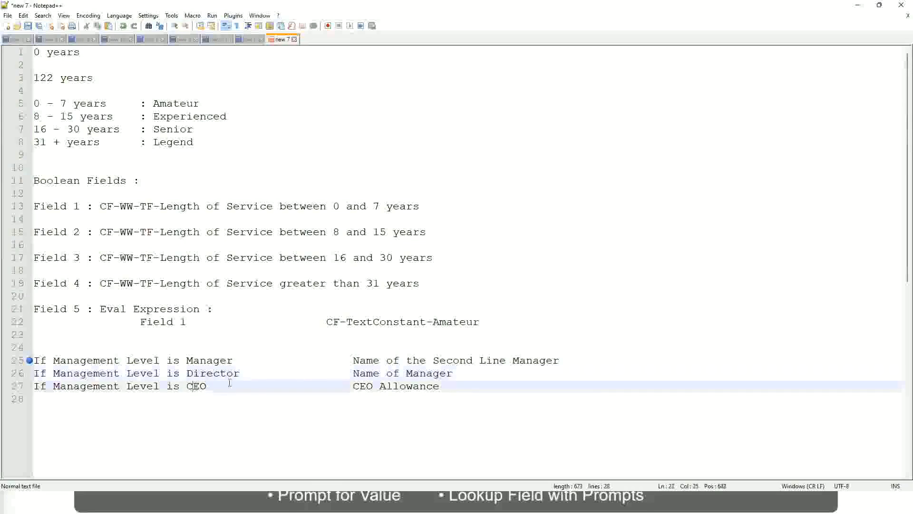
pyautogui.moveTo(353, 386); pyautogui.dragTo(452, 386)
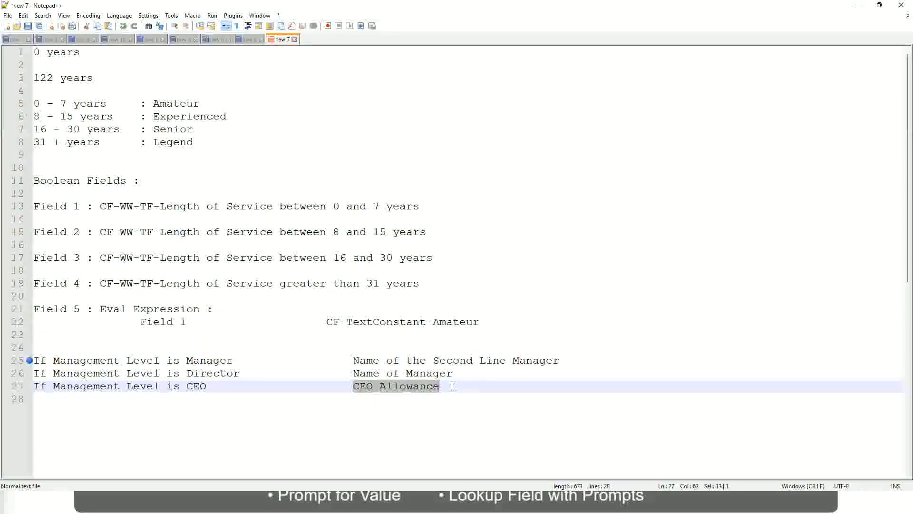
pyautogui.write('name of CEO ')
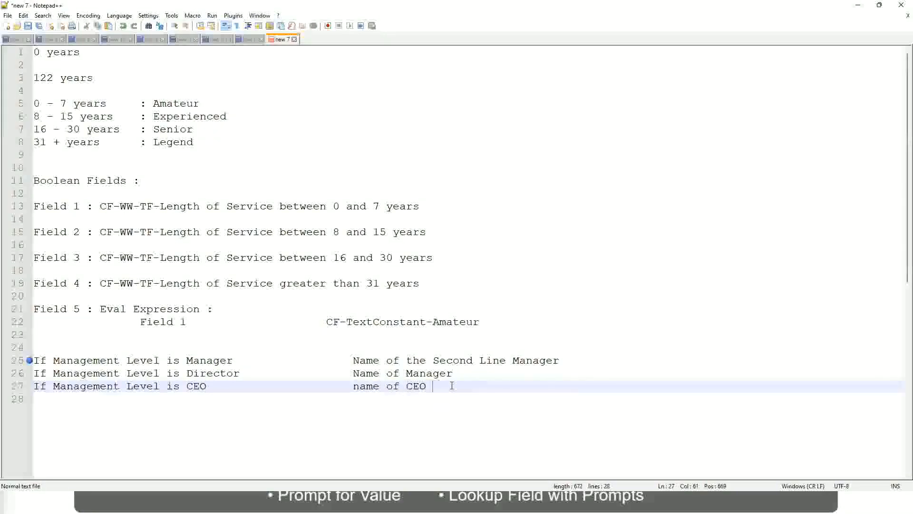
pyautogui.write('/Himself/')
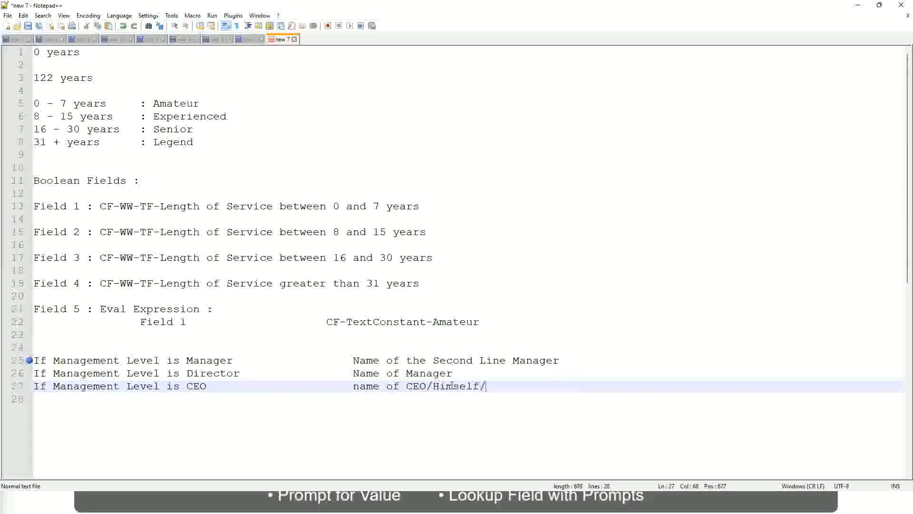
pyautogui.write('Herself')
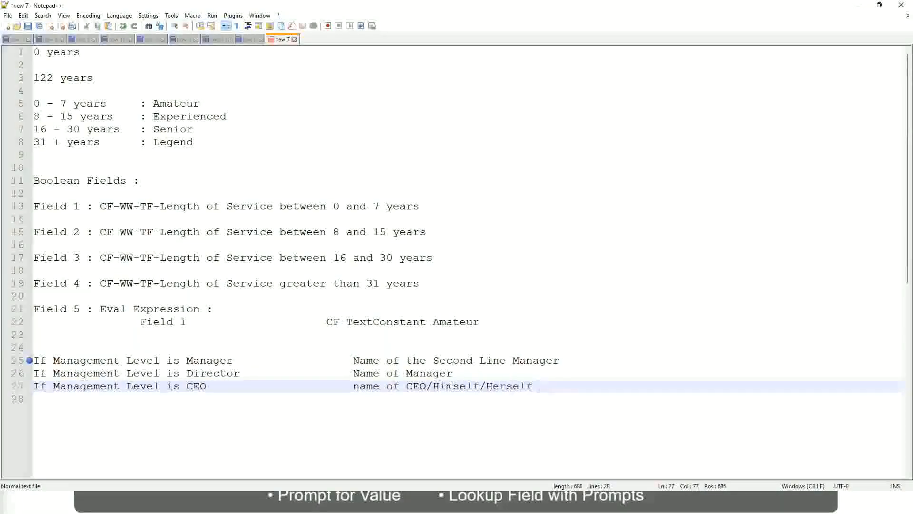
# Review the Manager, Director and CEO rules on lines 25 to 27, matching each management level to its outcome.
pyautogui.click(326, 386)
pyautogui.click(102, 362)
pyautogui.click(139, 362)
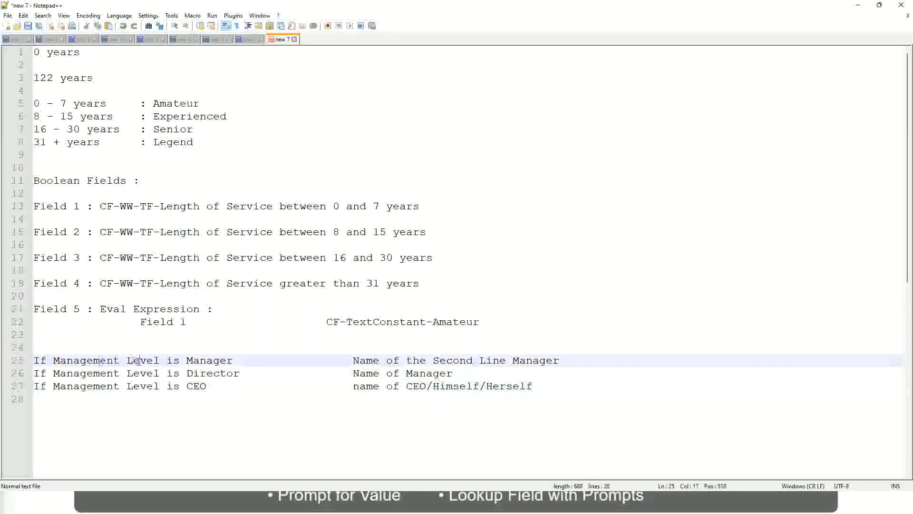
pyautogui.click(213, 362)
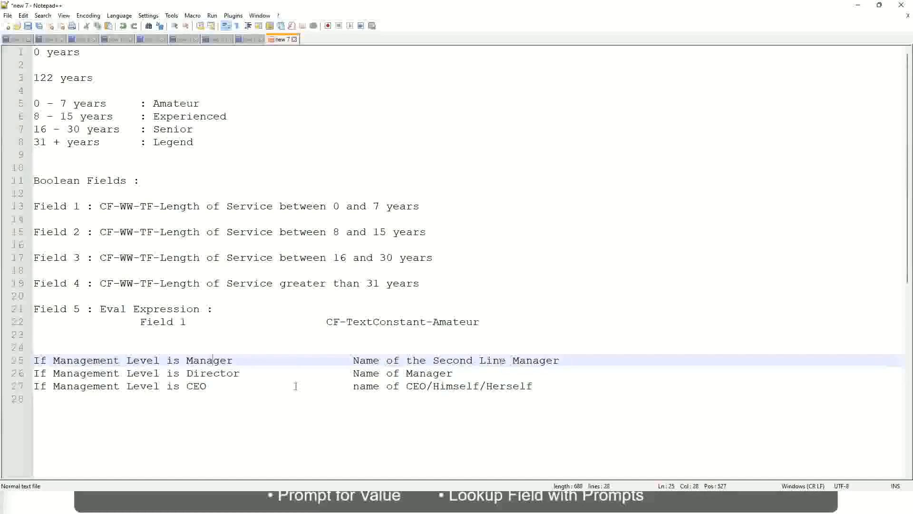
pyautogui.click(108, 375)
pyautogui.click(226, 373)
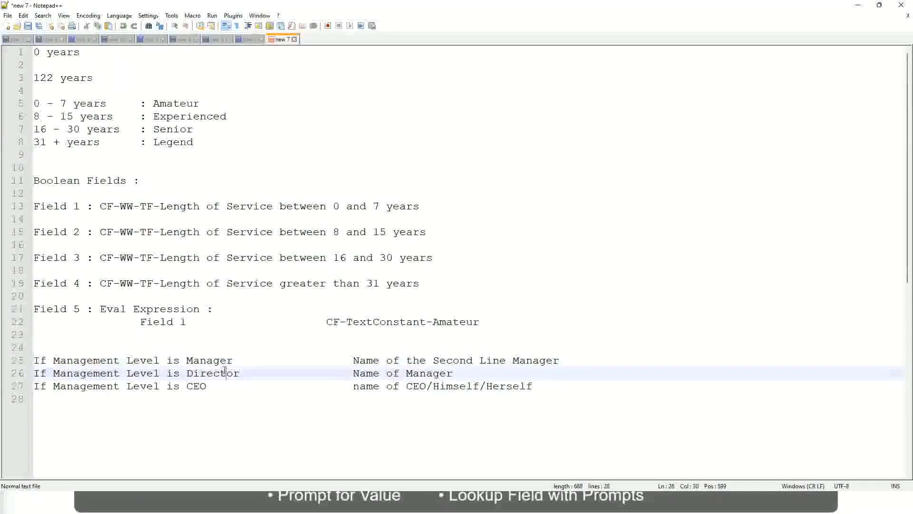
pyautogui.click(455, 373)
pyautogui.click(205, 374)
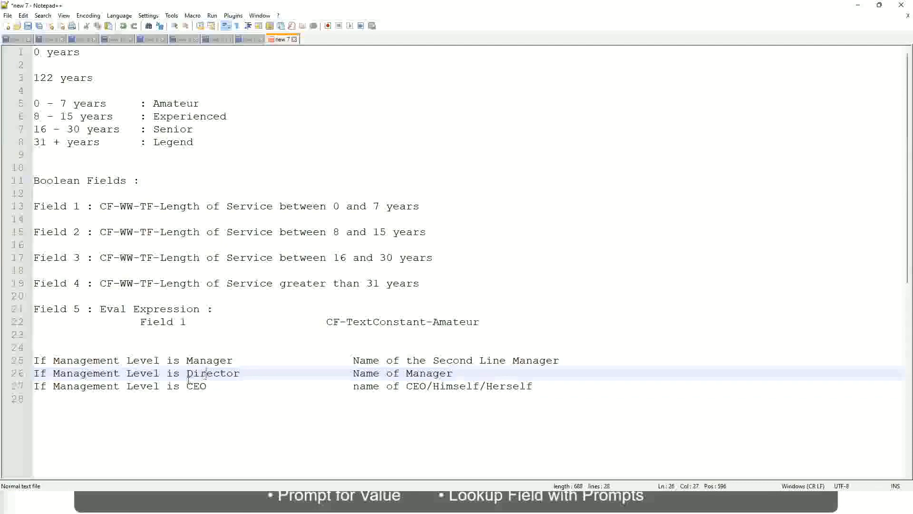
pyautogui.click(197, 387)
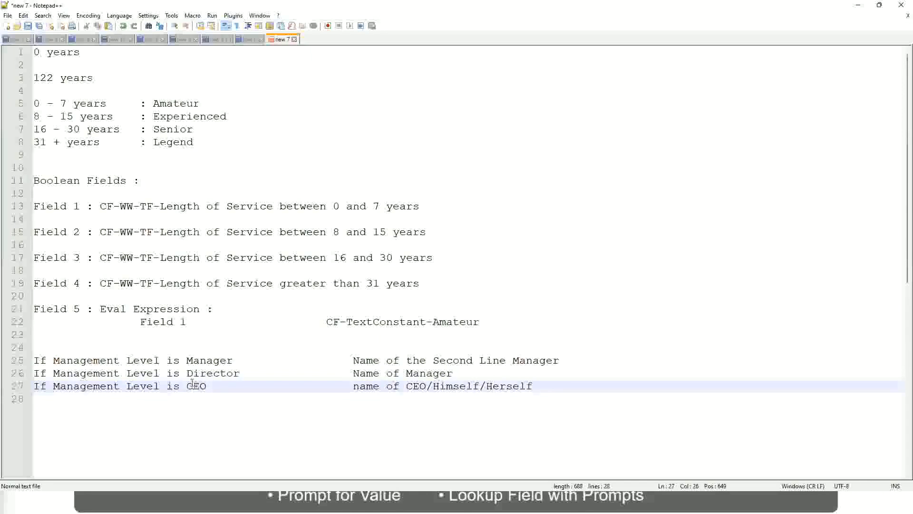
pyautogui.click(427, 387)
pyautogui.click(534, 386)
pyautogui.moveTo(537, 386); pyautogui.dragTo(17, 364)
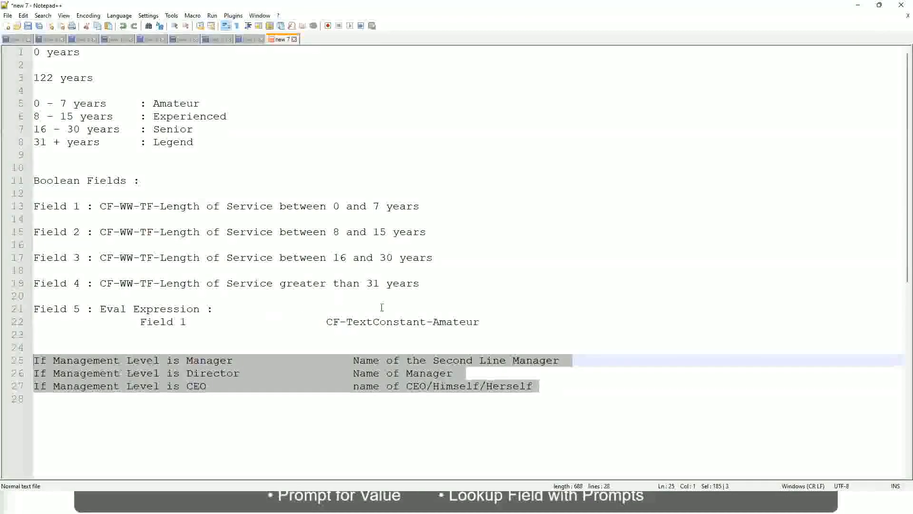
# Examine the Manager rule's outcome 'Name of the Second Line Manager' on line 25 against the other rules' outcomes.
pyautogui.click(386, 360)
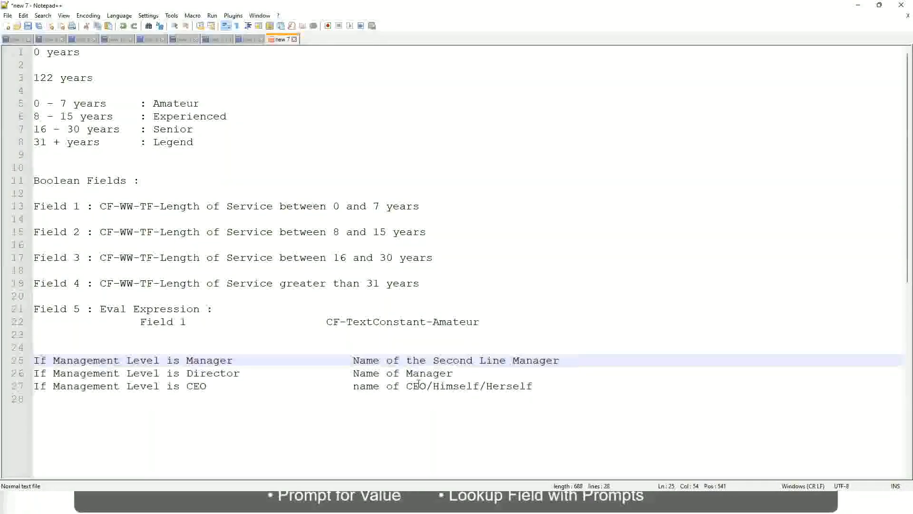
pyautogui.click(353, 360)
pyautogui.moveTo(353, 360); pyautogui.dragTo(561, 360)
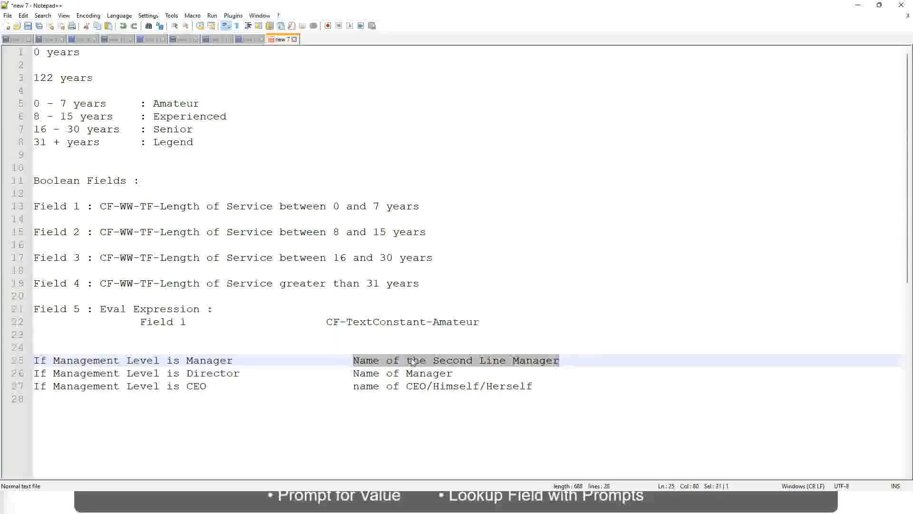
pyautogui.click(428, 363)
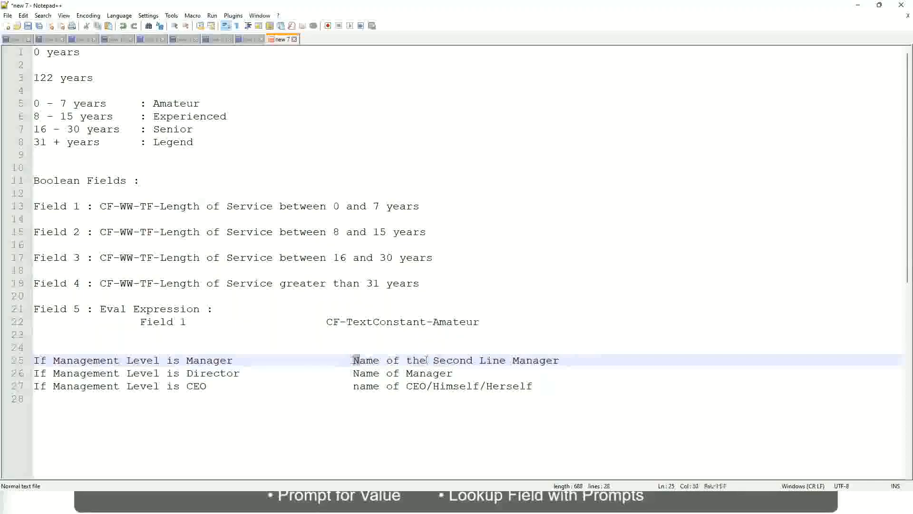
pyautogui.moveTo(353, 360); pyautogui.dragTo(562, 359)
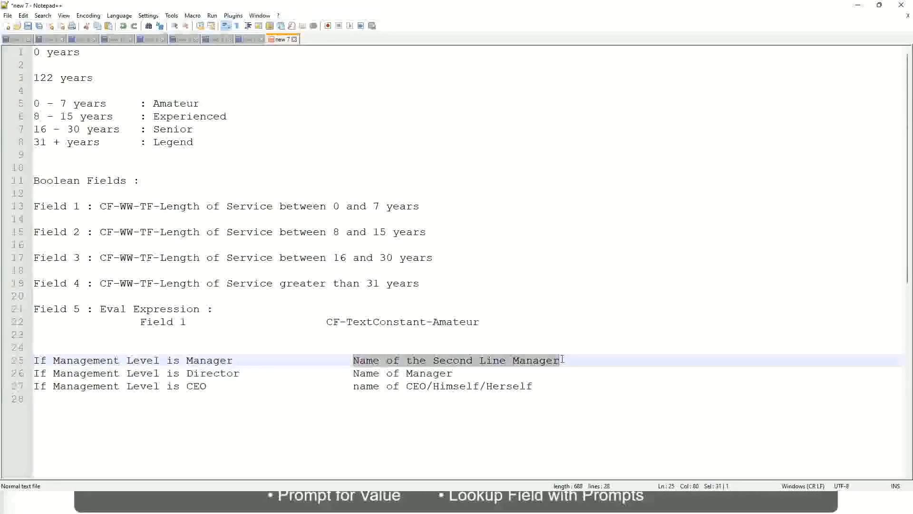
pyautogui.click(468, 361)
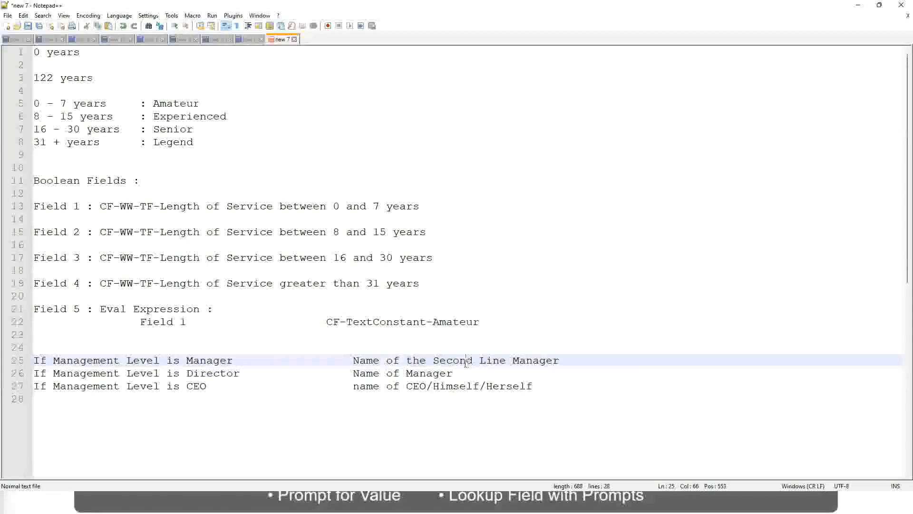
pyautogui.click(238, 360)
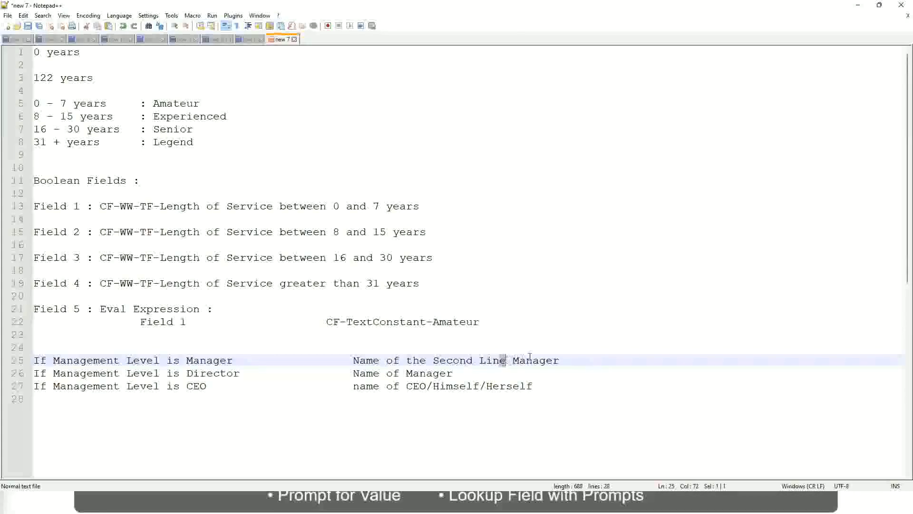
pyautogui.click(574, 359)
pyautogui.click(538, 353)
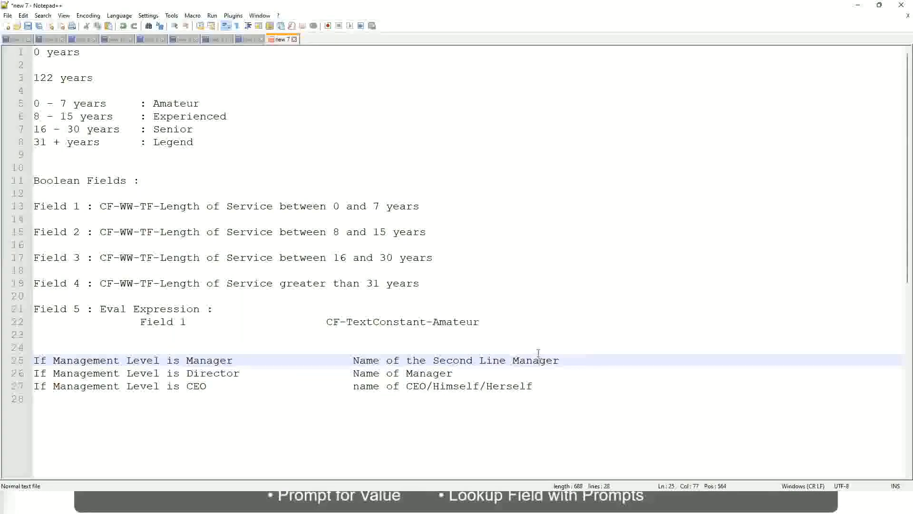
# Compare the fixed experience band labels on lines 5 to 8 with the name-based outcomes on lines 25 to 27.
pyautogui.doubleClick(174, 106)
pyautogui.doubleClick(175, 117)
pyautogui.doubleClick(176, 132)
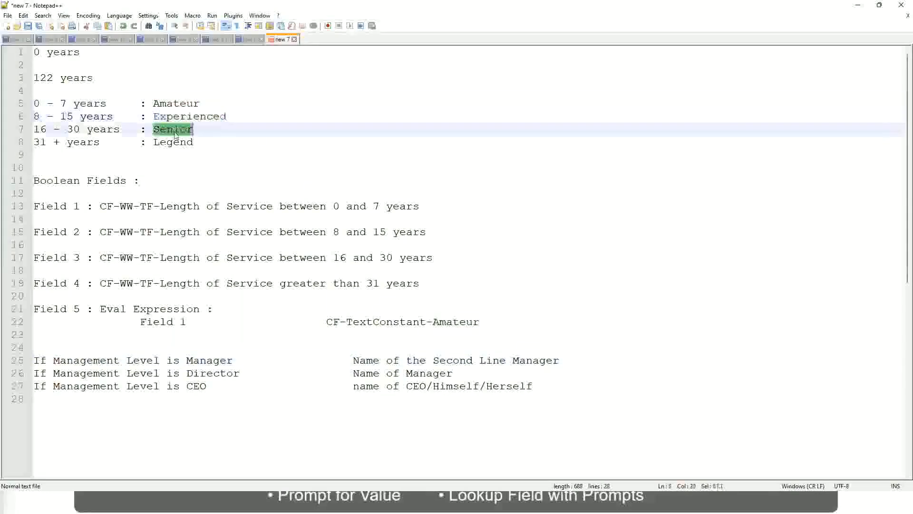
pyautogui.doubleClick(176, 143)
pyautogui.click(207, 138)
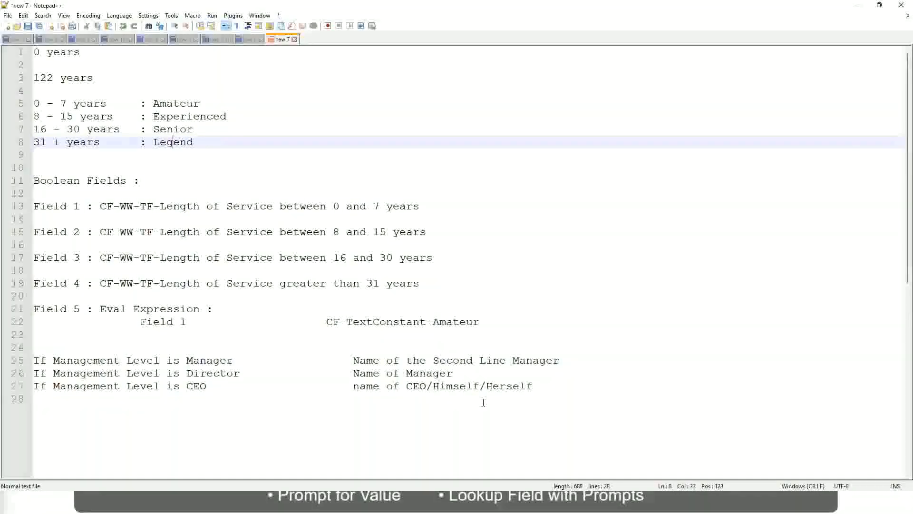
pyautogui.click(467, 386)
pyautogui.click(428, 372)
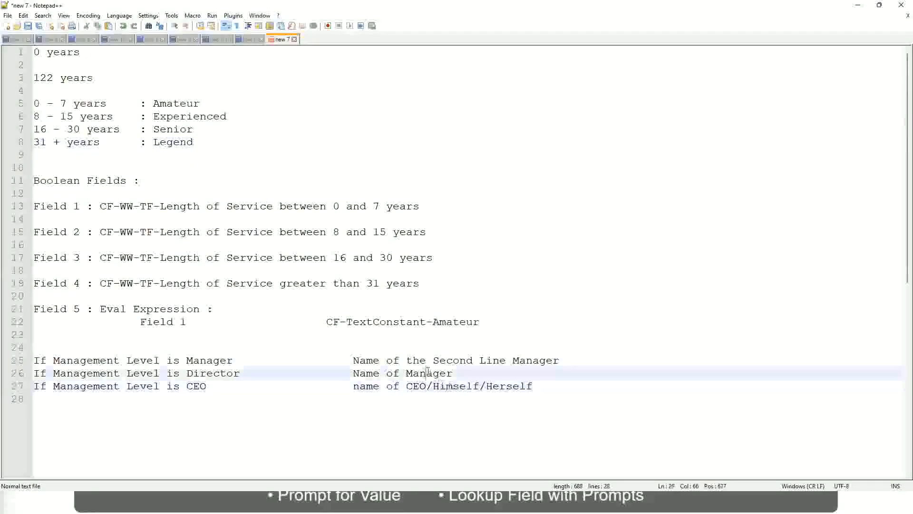
pyautogui.click(438, 361)
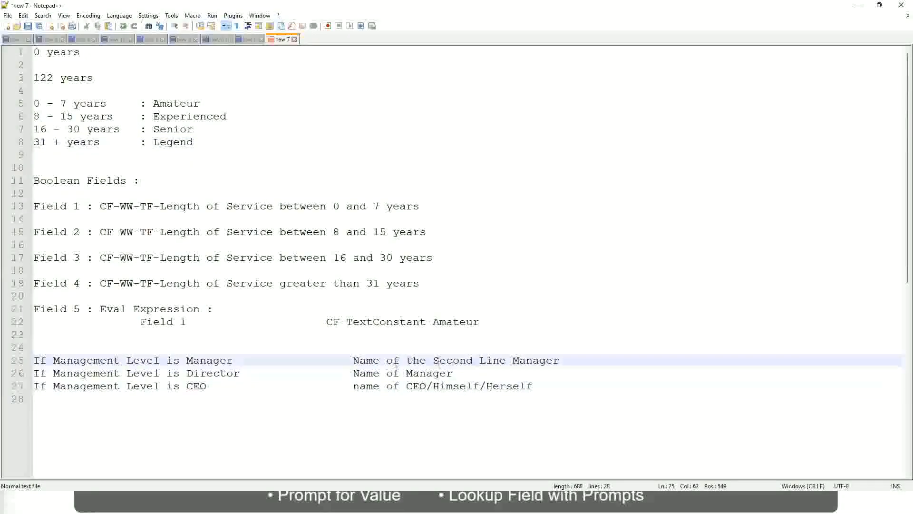
pyautogui.click(248, 376)
# Switch to Workday, copy the calculated field name 'CF-WW-LRB-Identify Experience Bands from years of Service' and close its save confirmation.
pyautogui.hotkey('alt', 'Tab')
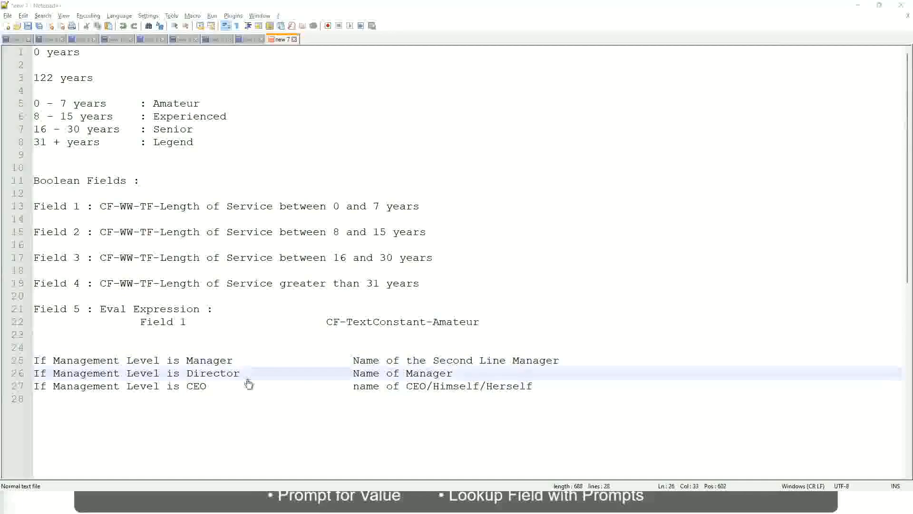
pyautogui.scroll(-4, 338, 164)
pyautogui.scroll(4, 357, 184)
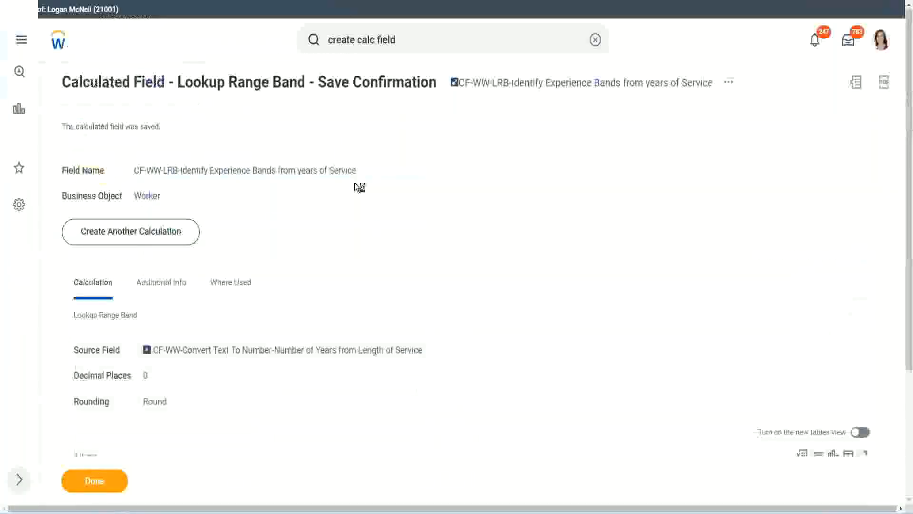
pyautogui.rightClick(536, 89)
pyautogui.click(565, 142)
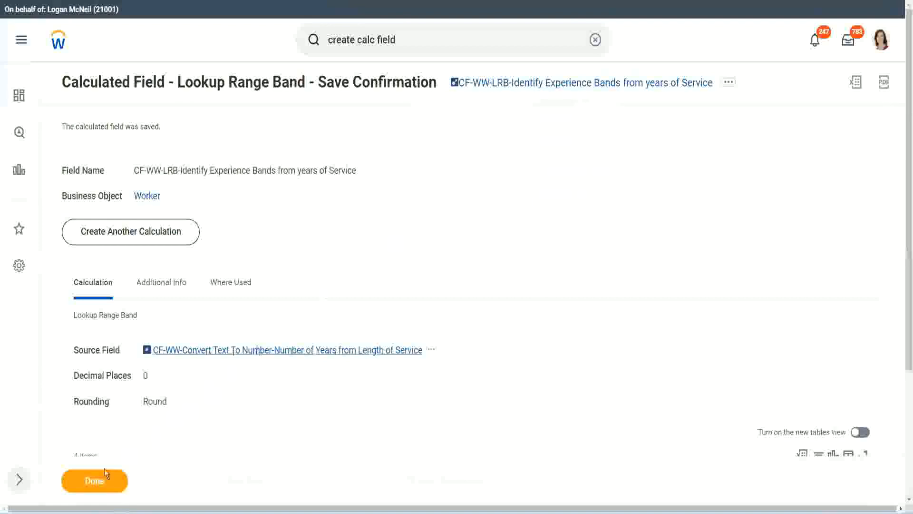
pyautogui.click(98, 480)
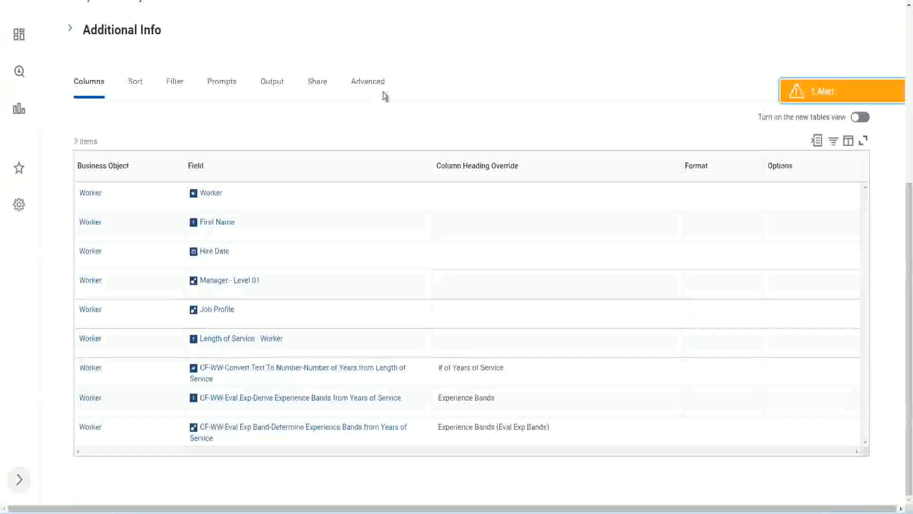
# Open the WW Employee Details custom report for editing.
pyautogui.scroll(5, 395, 124)
pyautogui.scroll(2, 395, 107)
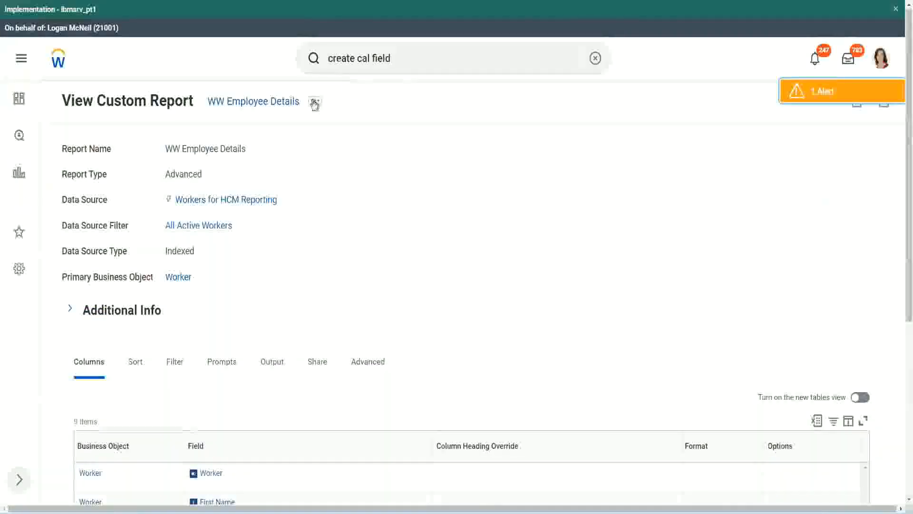
pyautogui.click(315, 101)
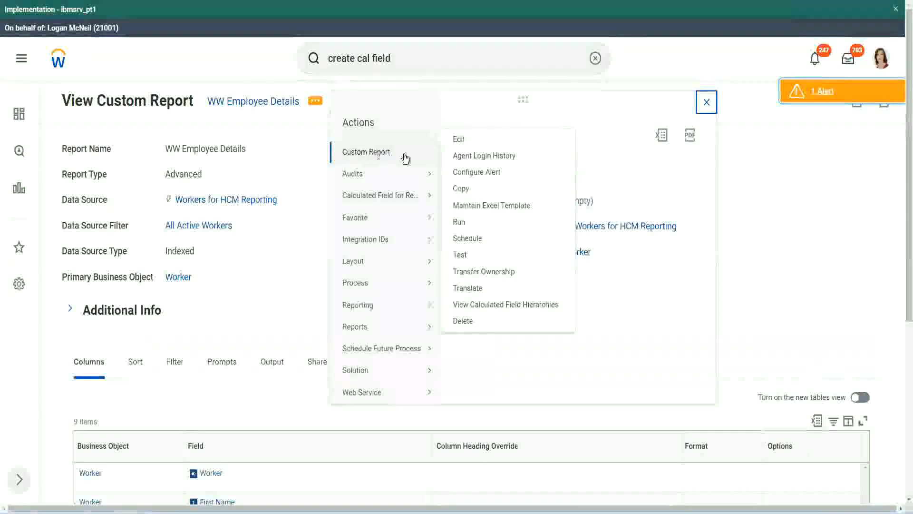
pyautogui.click(464, 140)
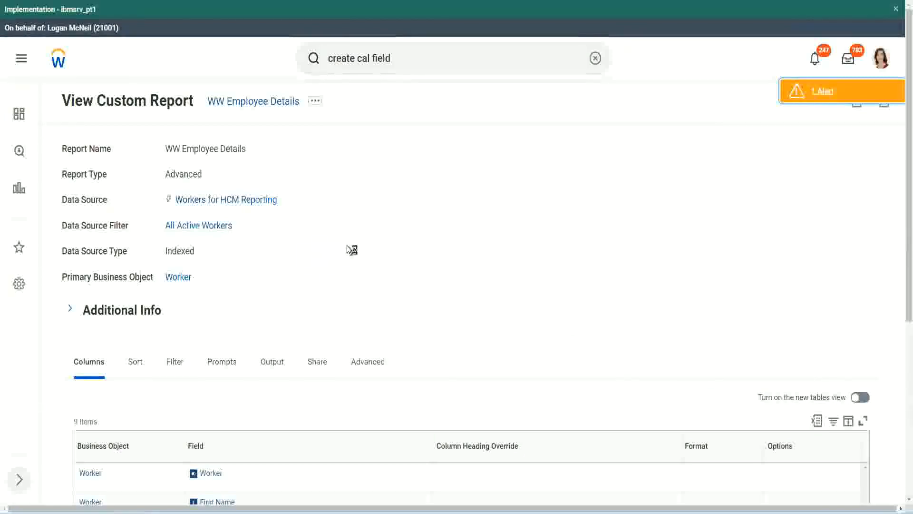
# Add a Worker column after the last report column, using the field 'CF-WW-LRB-Identify Experience Bands from years of Service'.
pyautogui.scroll(-5, 347, 247)
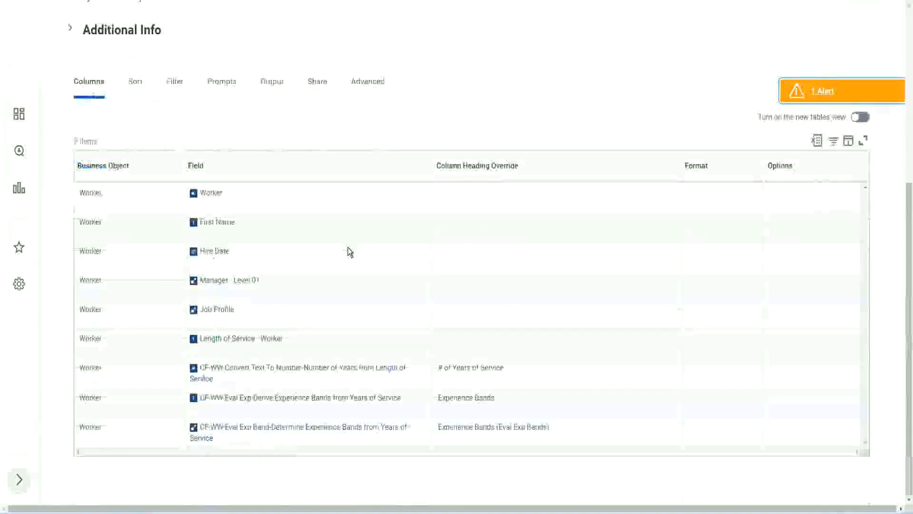
pyautogui.scroll(-8, 344, 267)
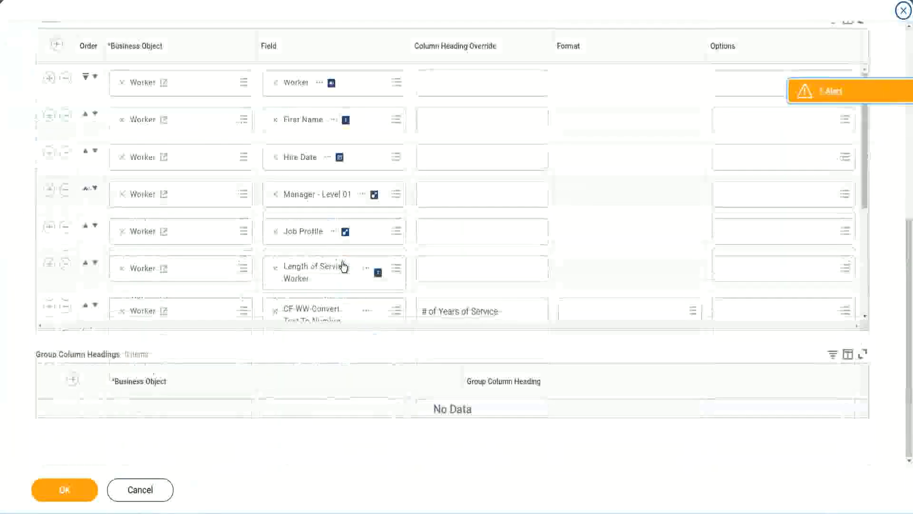
pyautogui.scroll(-4, 116, 320)
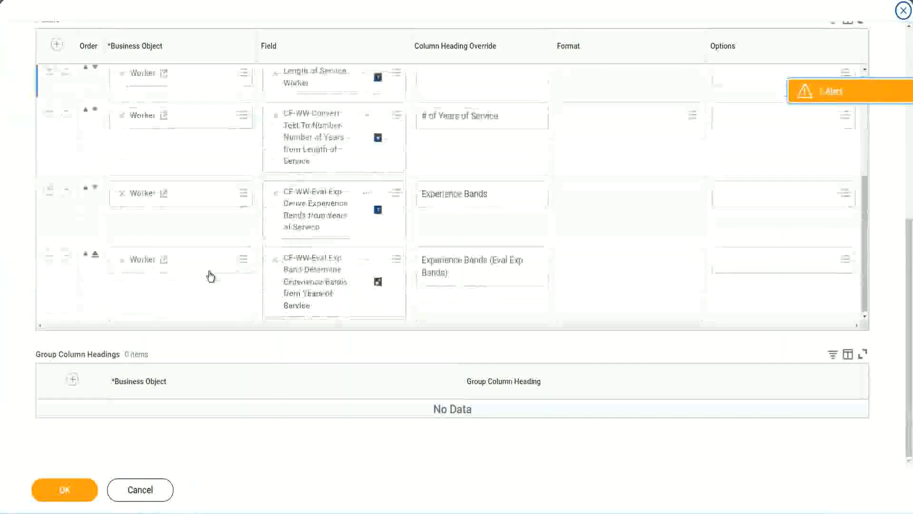
pyautogui.click(48, 255)
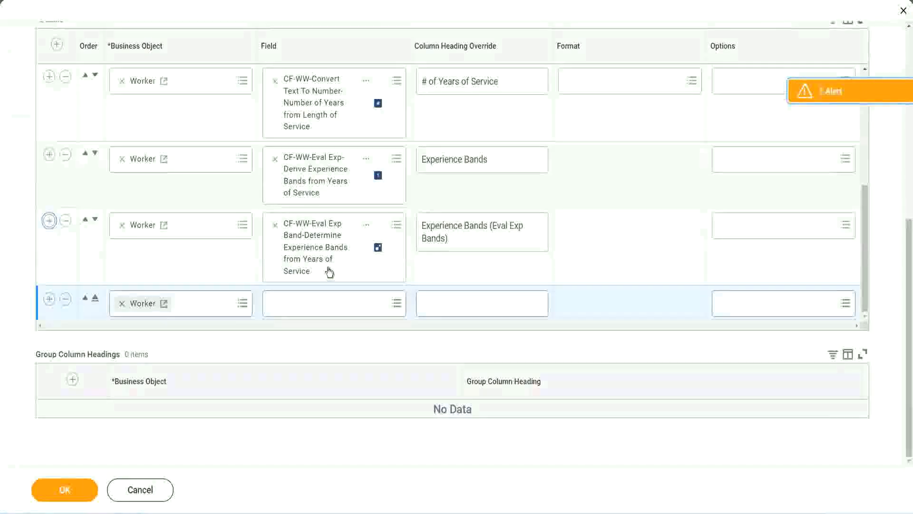
pyautogui.click(310, 304)
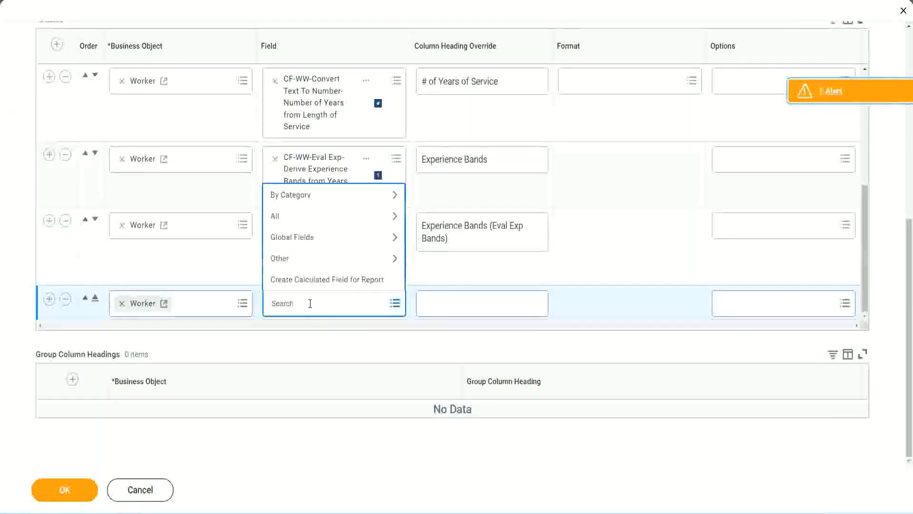
pyautogui.hotkey('ctrl', 'v')
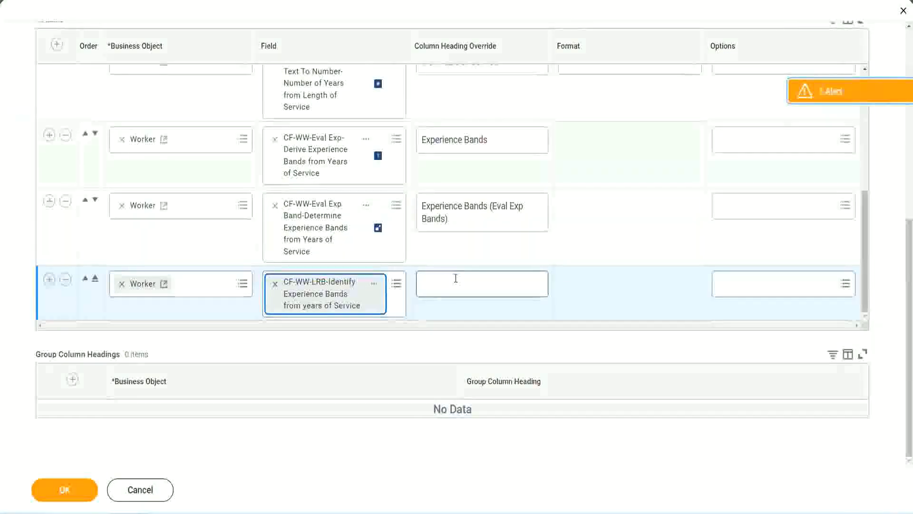
# Set the new LRB column's heading override to 'Experience Bands (LRB)'.
pyautogui.click(455, 278)
pyautogui.write('Ex')
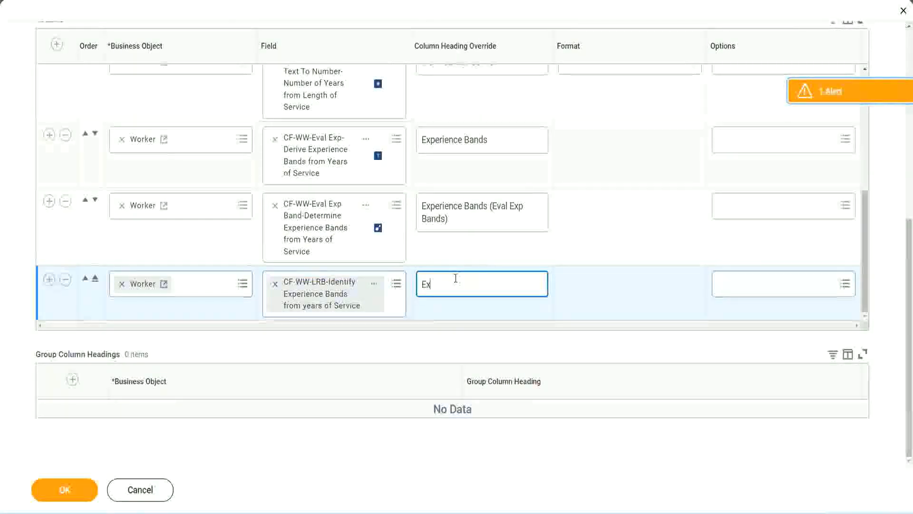
pyautogui.write('perienc')
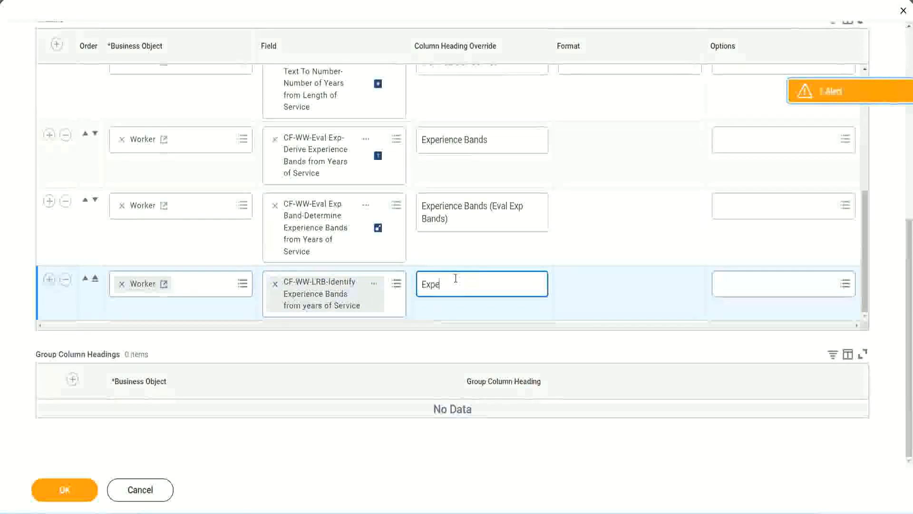
pyautogui.press('BackSpace')
pyautogui.press('BackSpace')
pyautogui.press('BackSpace')
pyautogui.press('BackSpace')
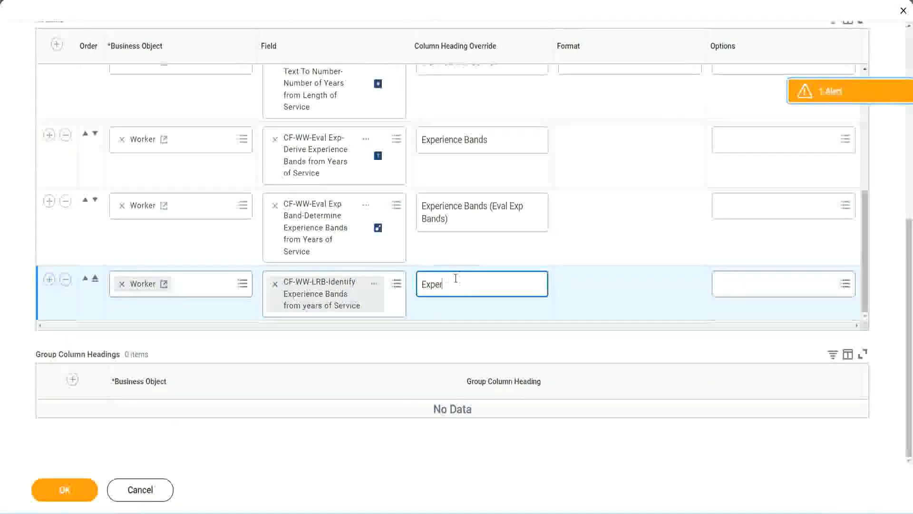
pyautogui.write('ience Band')
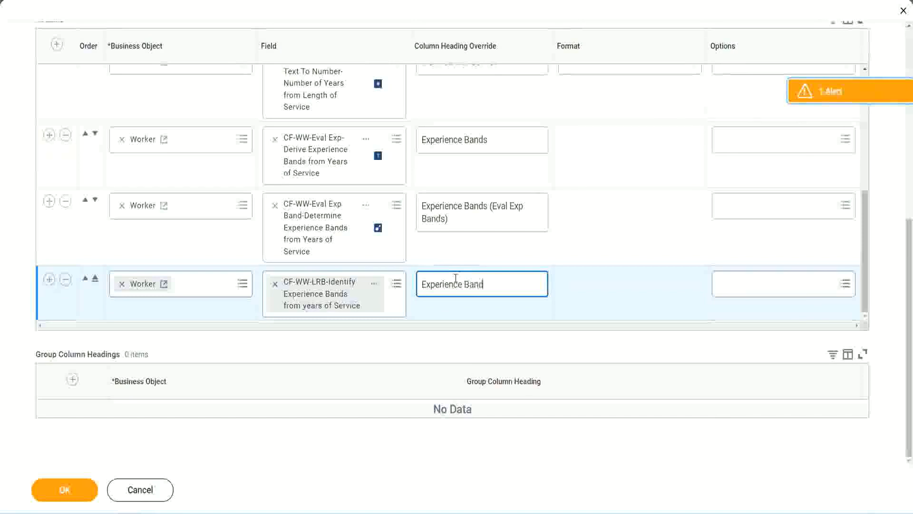
pyautogui.write('s (LRB)')
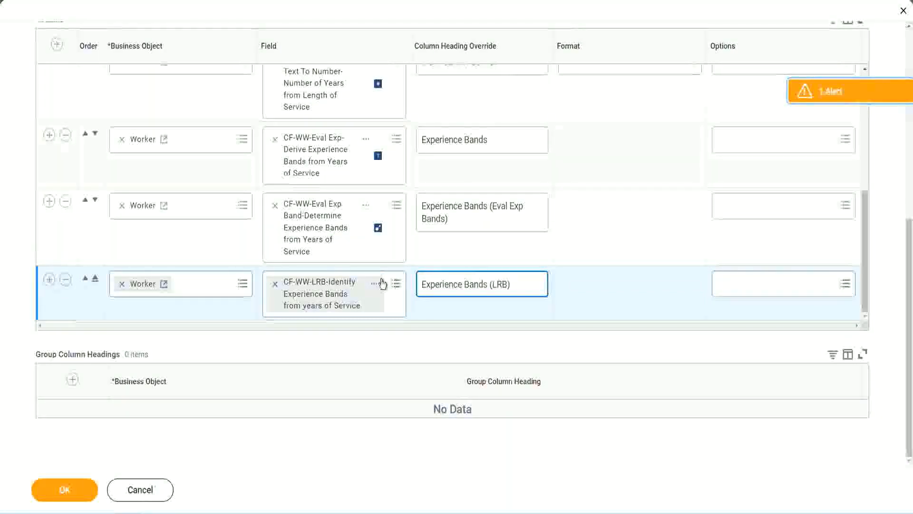
# Save the WW Employee Details report changes and run the report with all prompt values left blank.
pyautogui.click(80, 499)
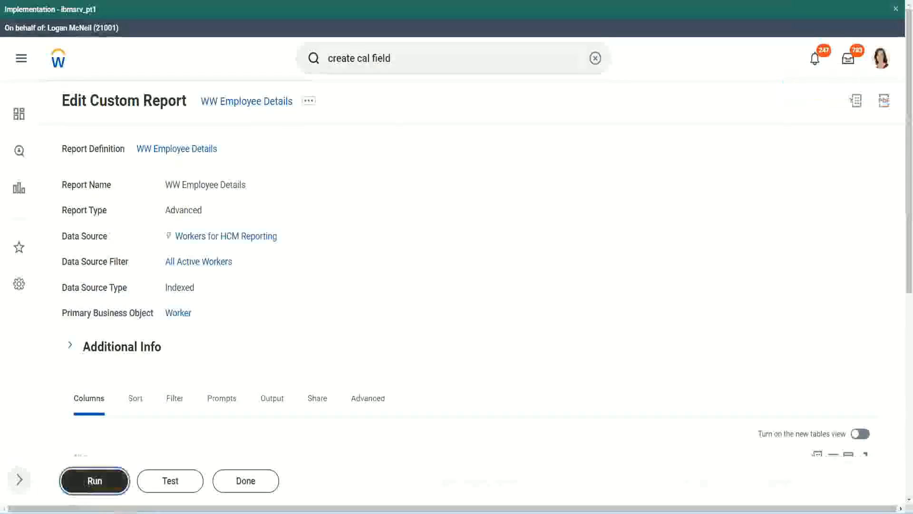
pyautogui.click(92, 481)
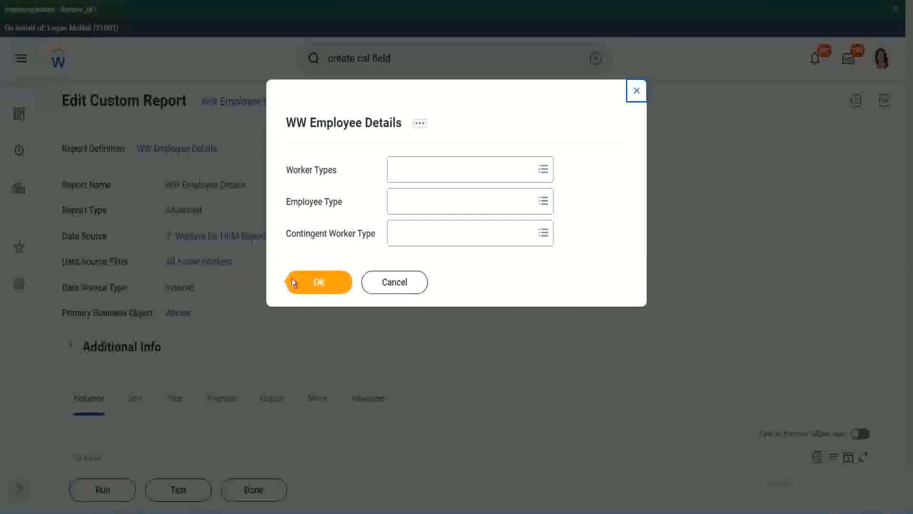
pyautogui.click(324, 284)
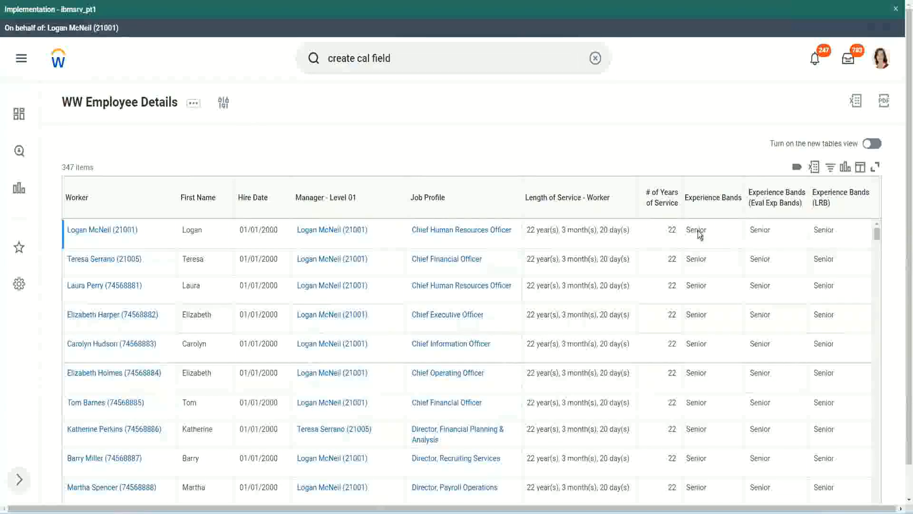
# Compare the Experience Bands, Experience Bands (Eval Exp Bands) and Experience Bands (LRB) values across the workers in the report output.
pyautogui.doubleClick(697, 230)
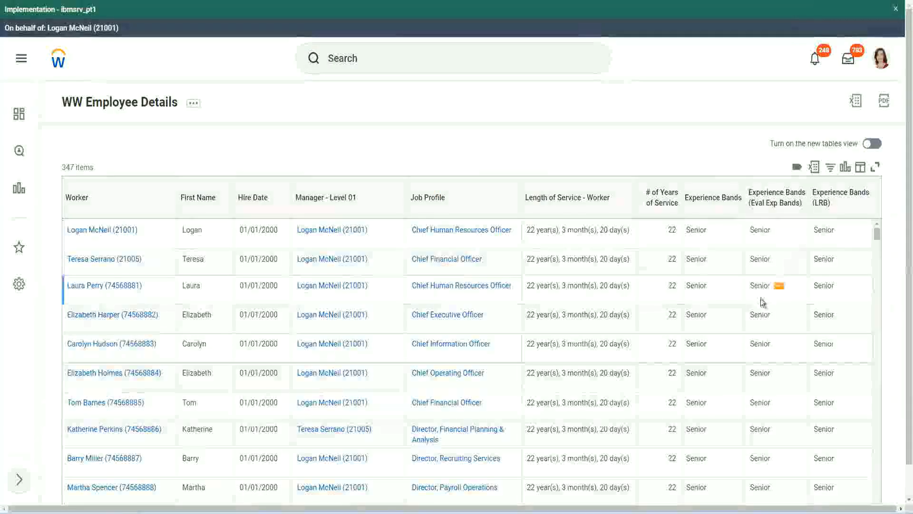
pyautogui.scroll(-10, 761, 298)
pyautogui.scroll(-3, 757, 324)
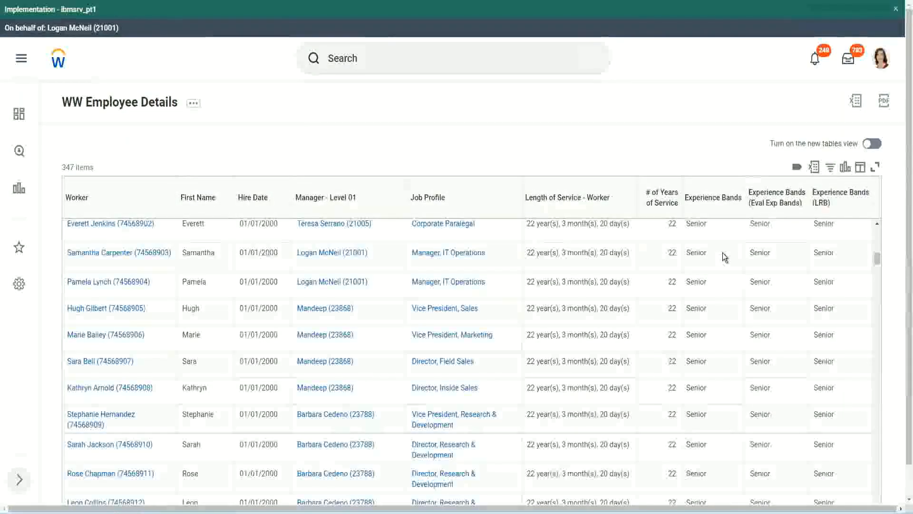
pyautogui.scroll(-3, 716, 386)
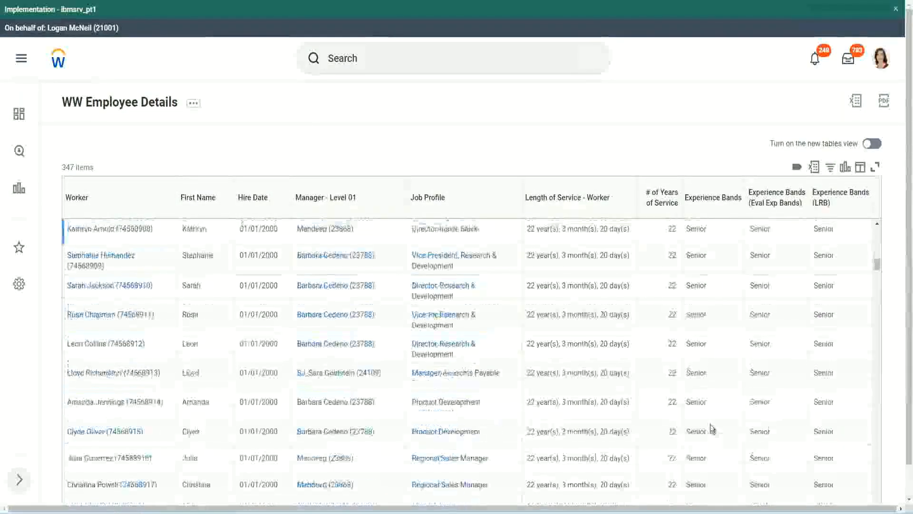
pyautogui.scroll(-1, 716, 342)
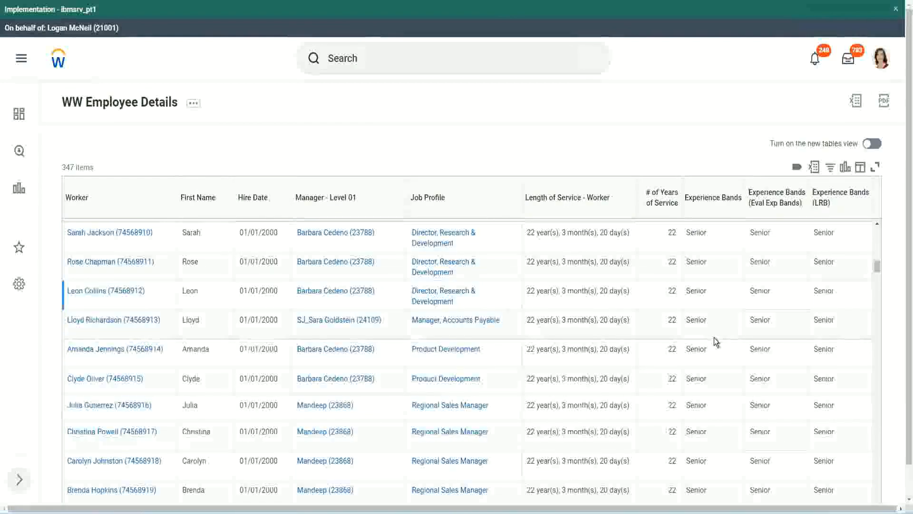